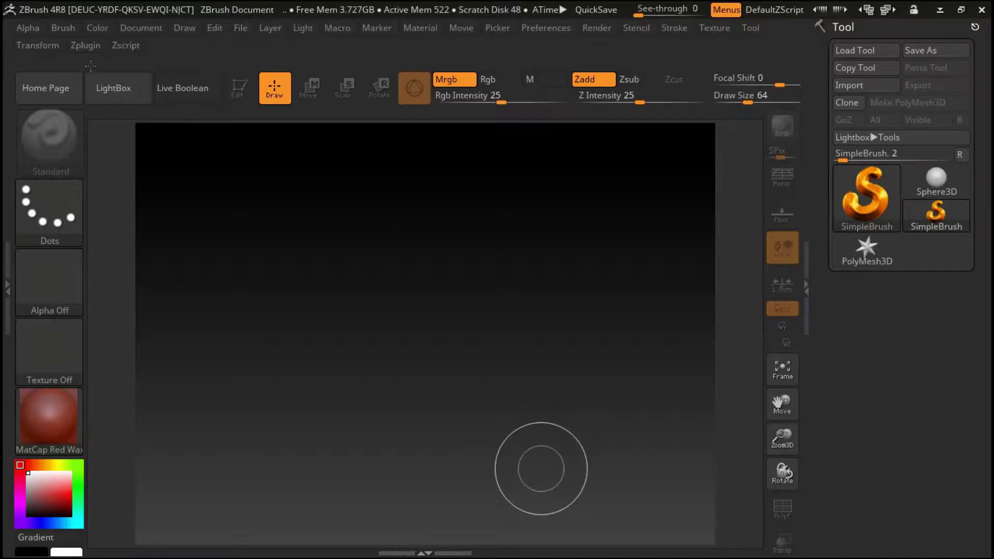
Step: Create 3D text reading 'WHAT' with Text 3D & Vector Shapes, draw it on the canvas and enter edit mode
click(82, 46)
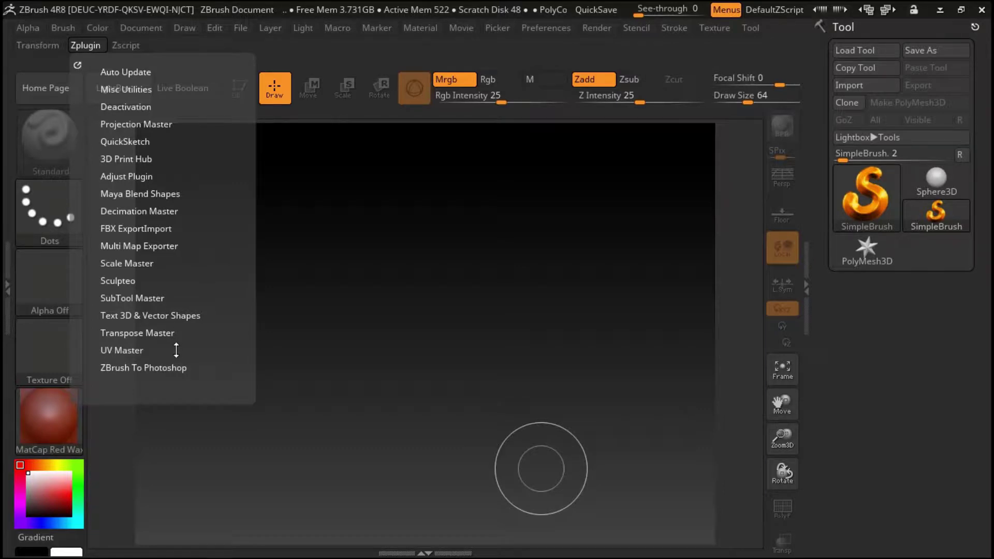
click(139, 316)
scroll(217, 238, down, 3)
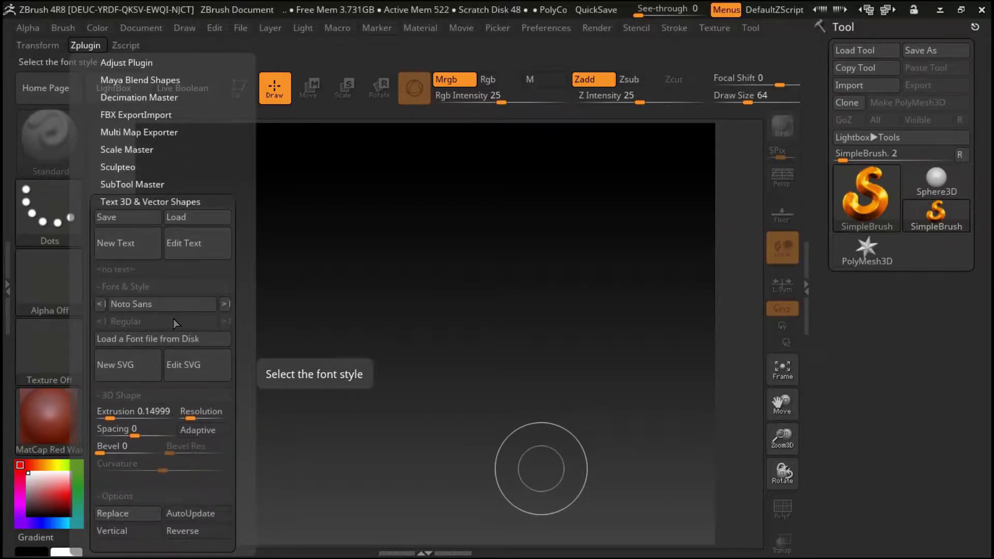
click(116, 234)
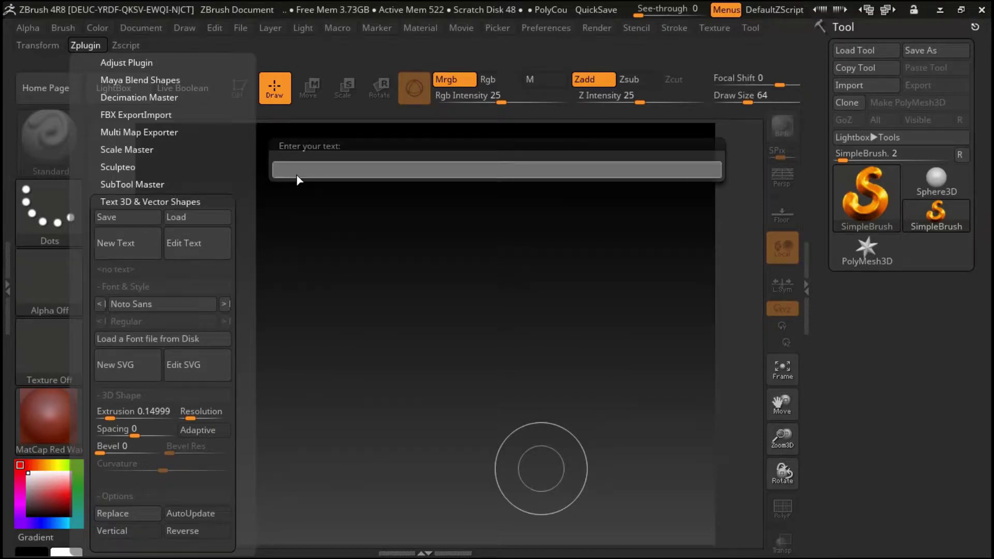
text(WHAT)
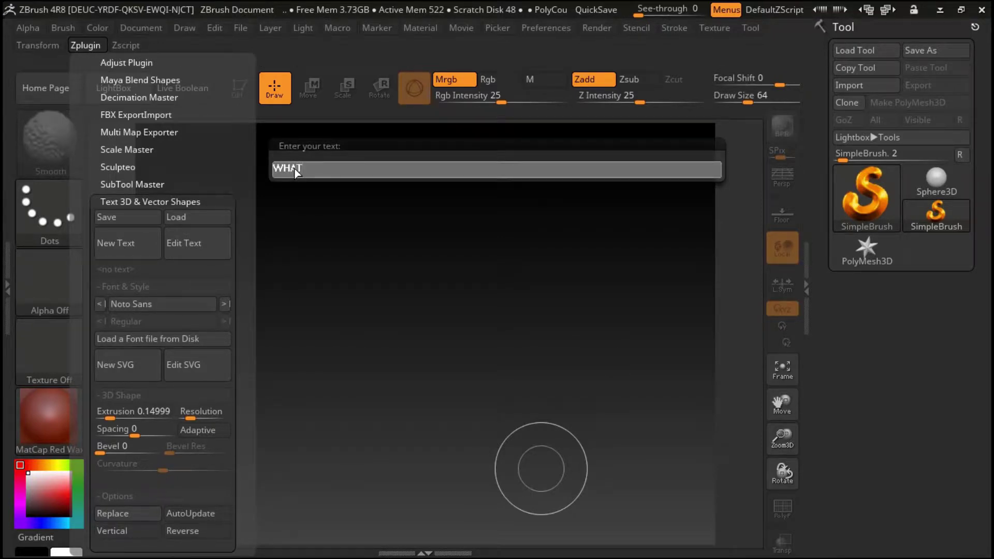
key(Return)
mouse_move(399, 284)
mouse_down()
mouse_move(426, 373)
mouse_move(437, 356)
mouse_up()
click(237, 88)
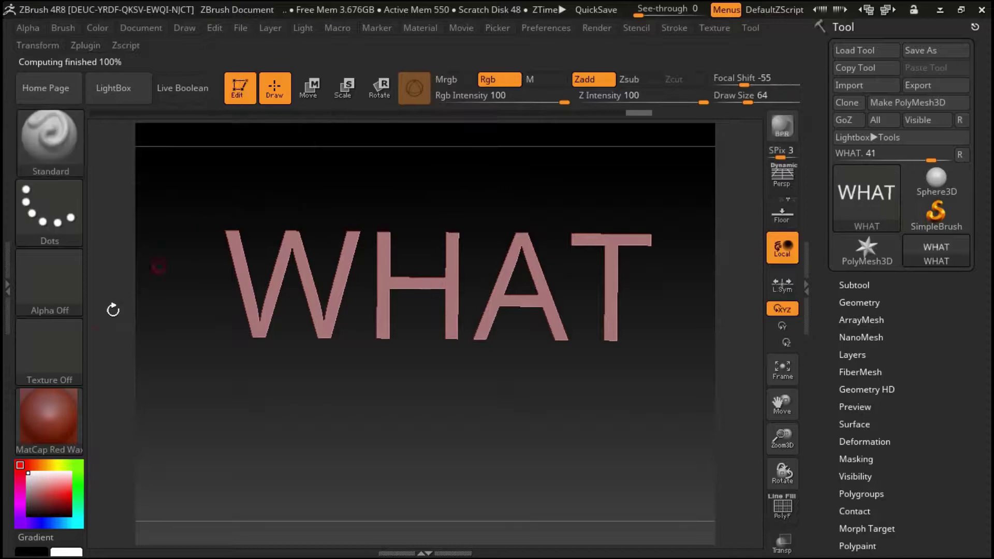
Step: Apply the MatCap Gray material to the WHAT text
click(56, 413)
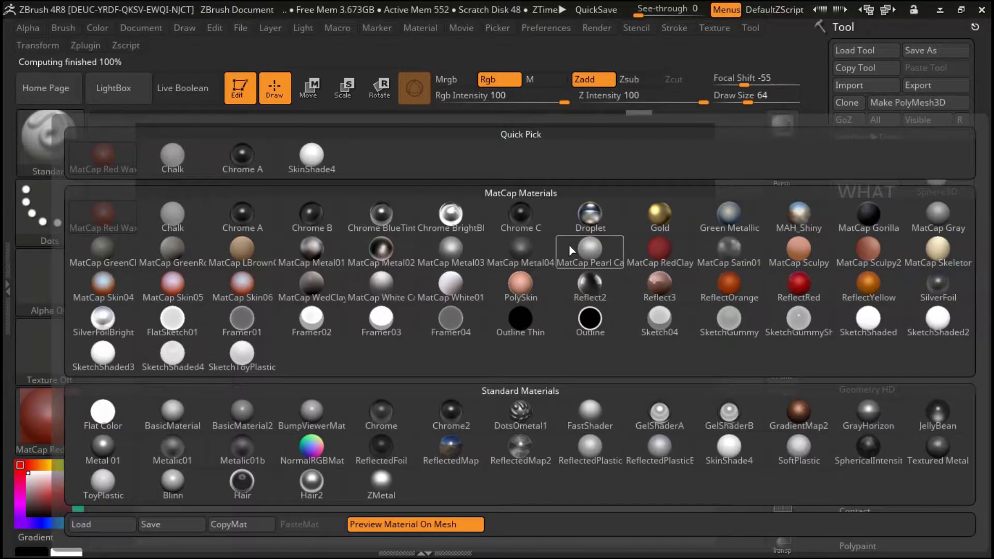
click(570, 247)
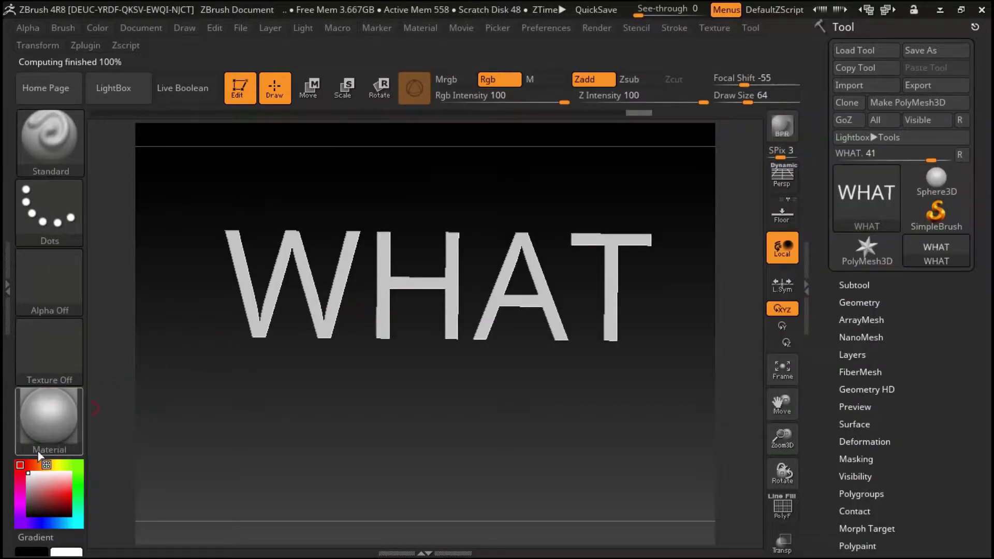
click(62, 422)
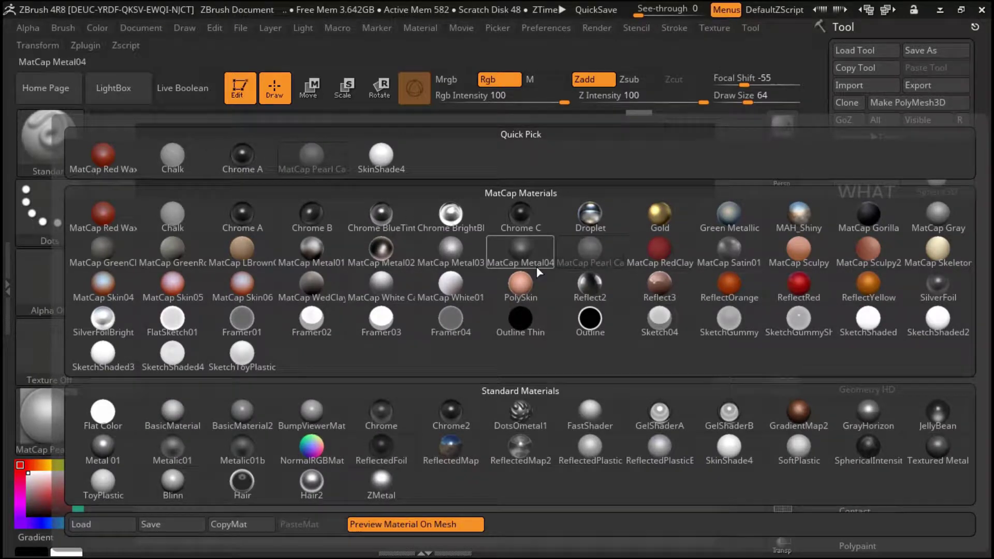
mouse_move(728, 251)
click(937, 214)
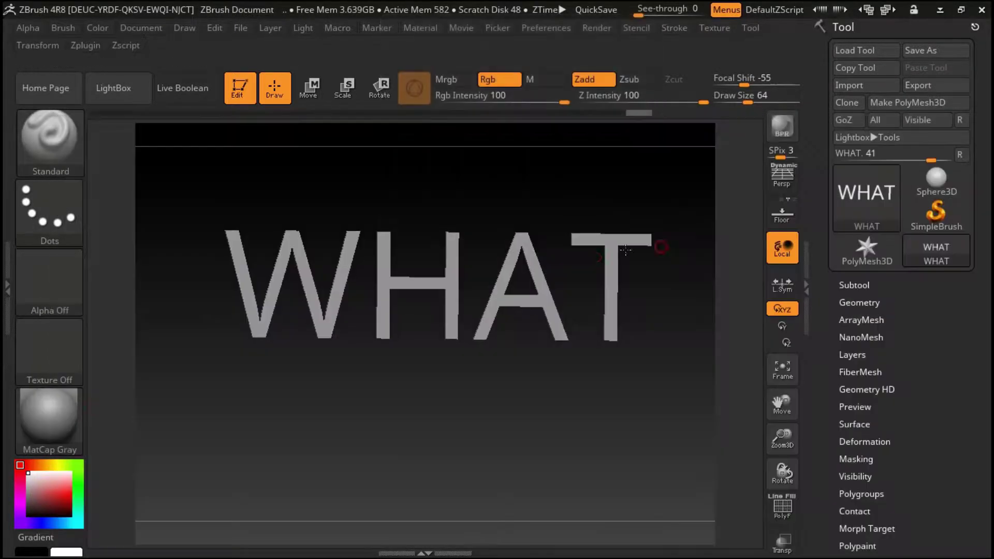
Step: Turn on perspective and the floor grid, orbiting and zooming to view the text on the floor
drag(395, 206, 433, 236)
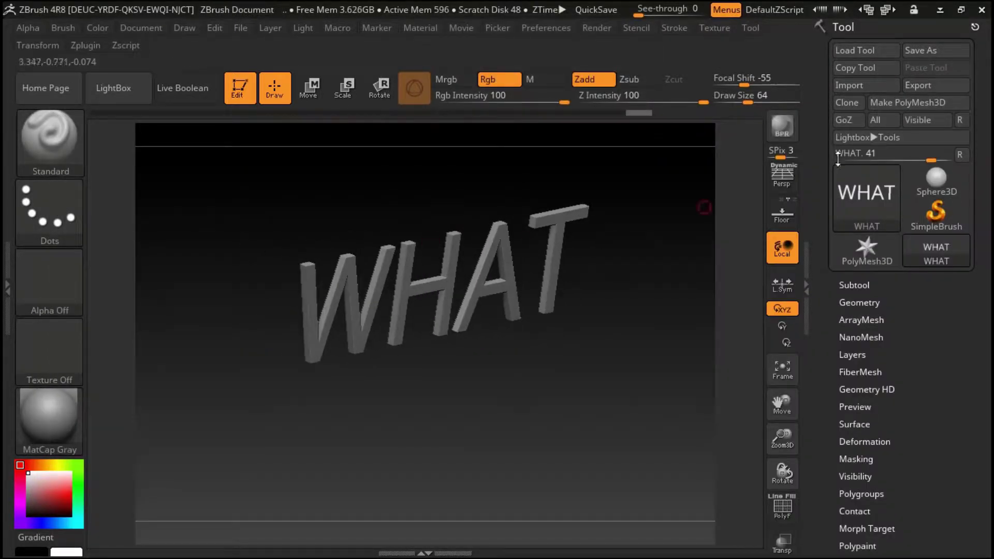
click(782, 175)
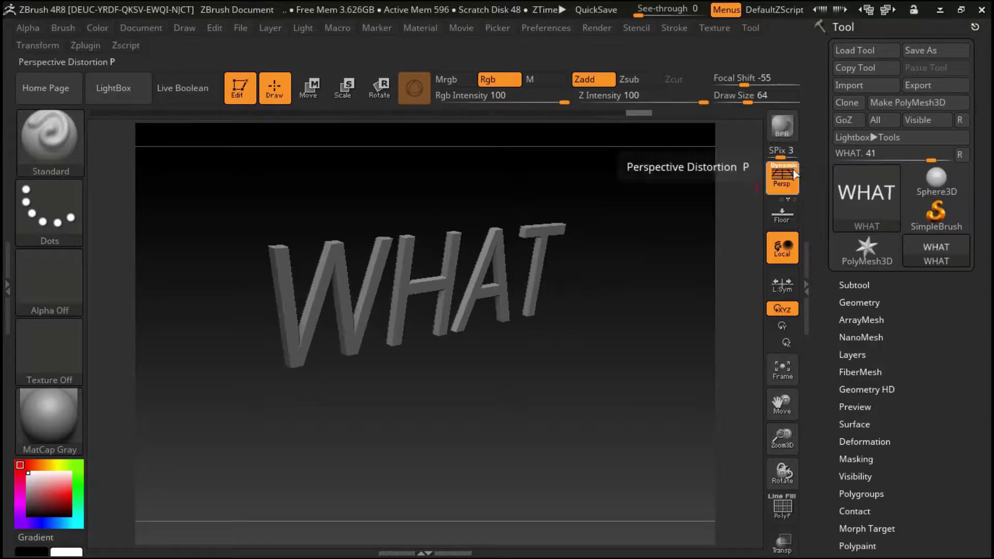
click(782, 213)
mouse_move(704, 206)
mouse_down()
mouse_move(572, 211)
mouse_move(644, 222)
mouse_move(654, 201)
mouse_up()
mouse_move(471, 198)
mouse_down()
mouse_move(455, 182)
mouse_move(466, 200)
mouse_up()
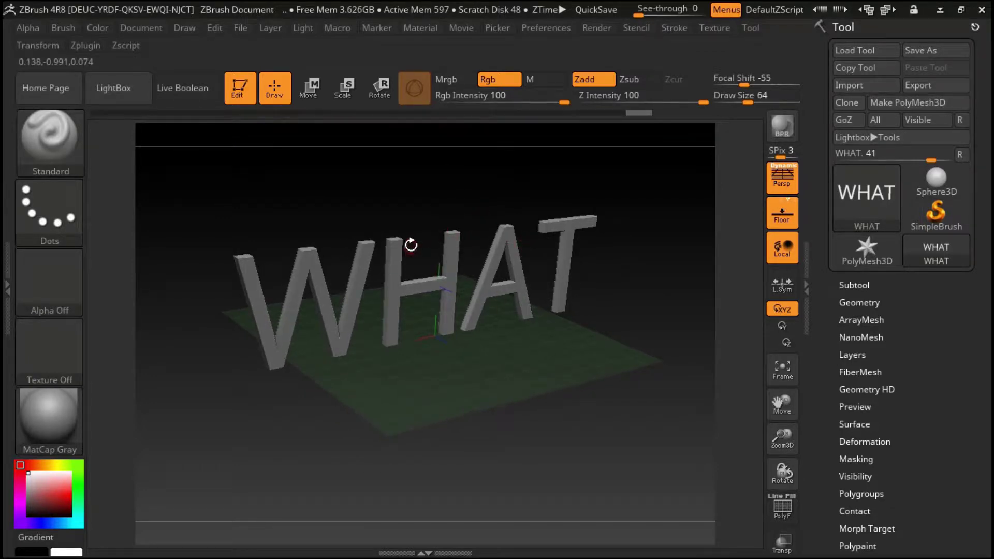
drag(783, 425, 780, 444)
mouse_move(529, 217)
mouse_down()
mouse_move(466, 171)
mouse_move(641, 186)
mouse_move(367, 217)
mouse_move(424, 167)
mouse_move(419, 155)
mouse_up()
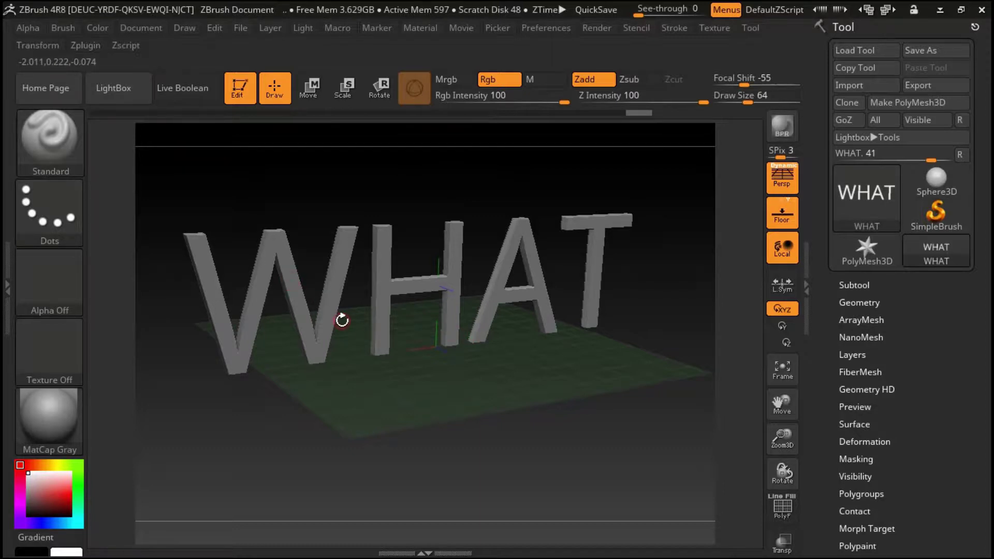
mouse_move(373, 209)
mouse_down()
mouse_move(428, 202)
mouse_move(375, 196)
mouse_up()
click(375, 196)
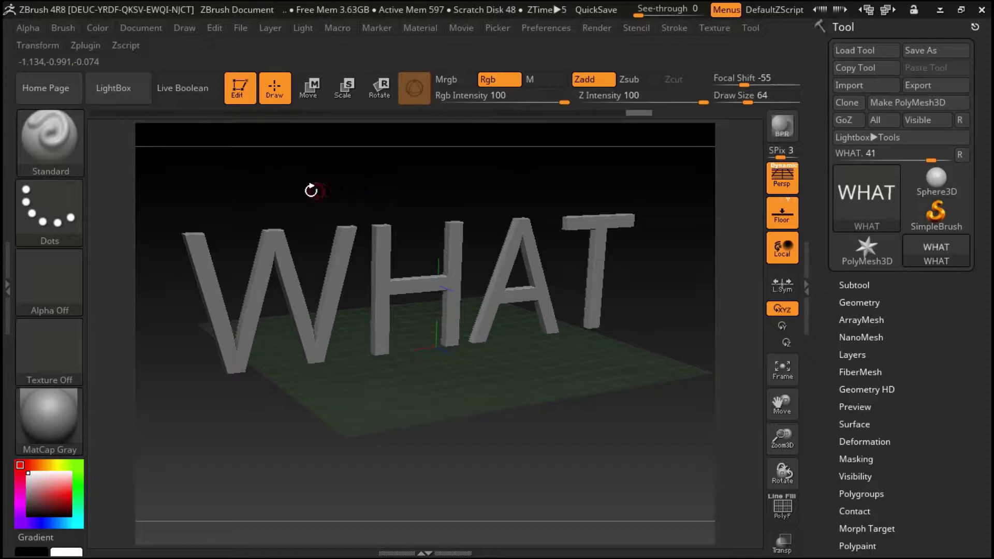
click(85, 46)
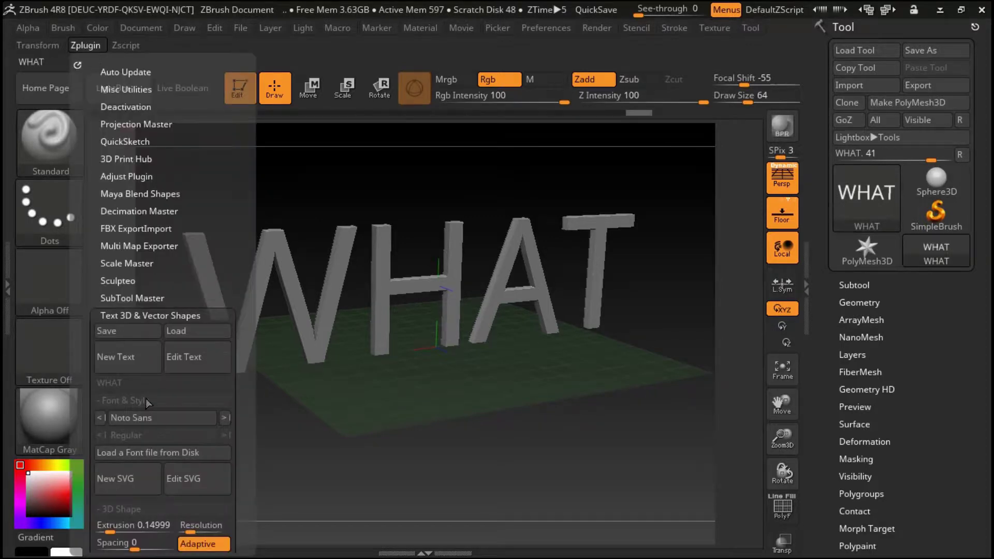
scroll(228, 250, down, 2)
scroll(228, 250, down, 2)
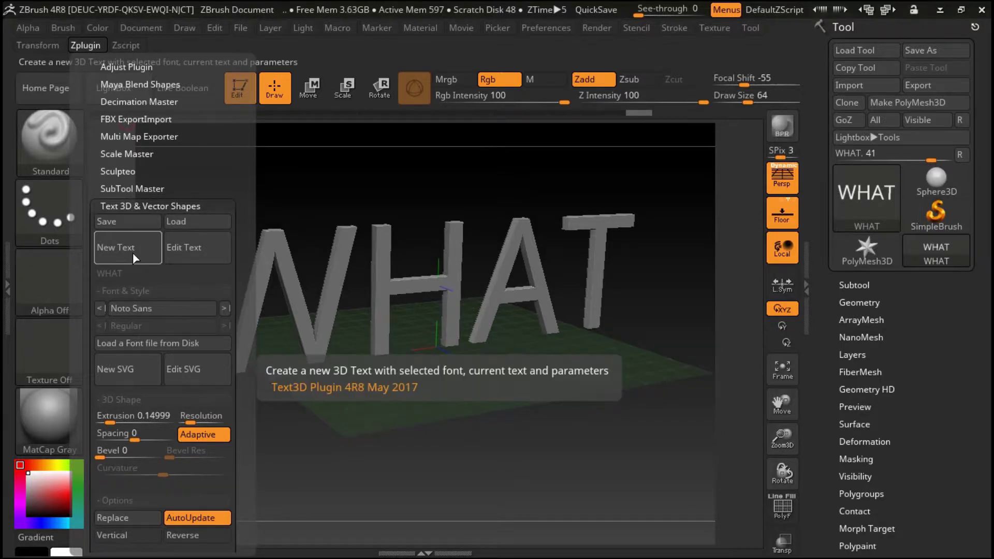
click(191, 255)
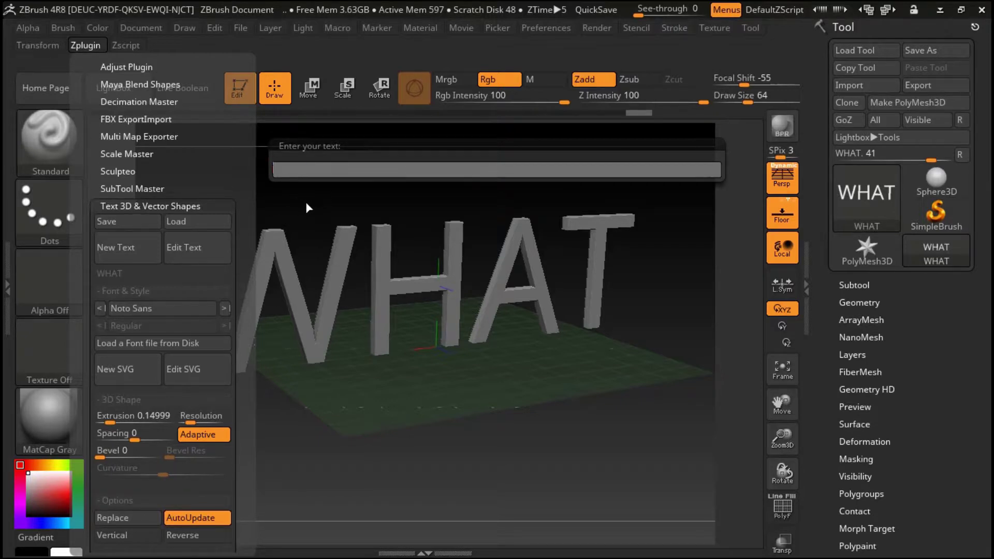
key(Return)
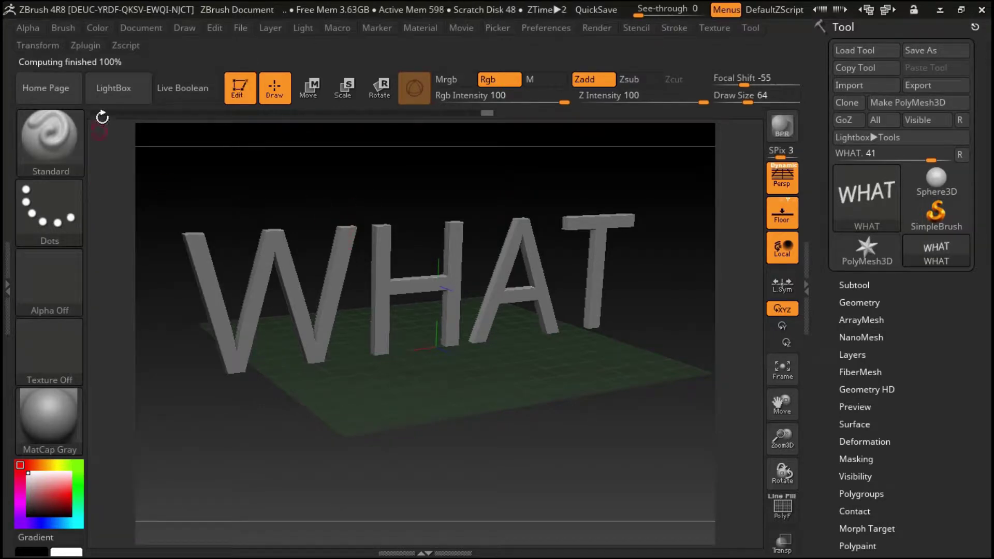
click(85, 46)
Step: Rebuild the WHAT text in the Kristen ITC font from the Text 3D font list
scroll(155, 233, down, 1)
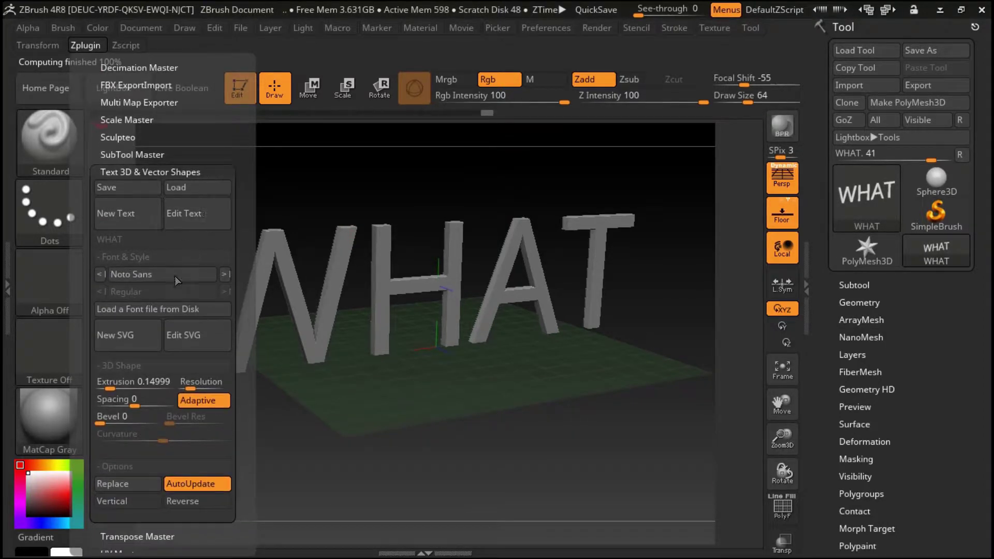
click(85, 46)
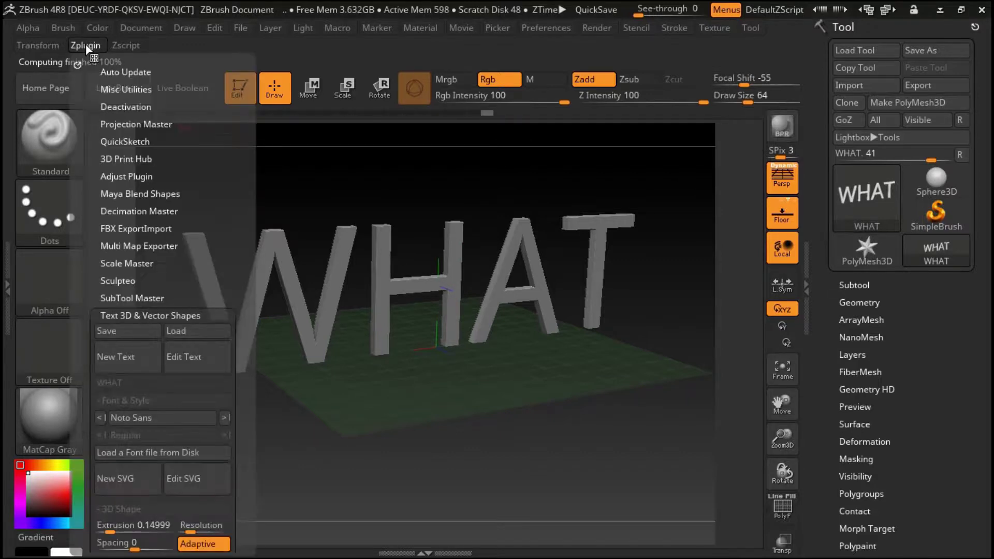
scroll(237, 259, down, 3)
scroll(235, 256, down, 1)
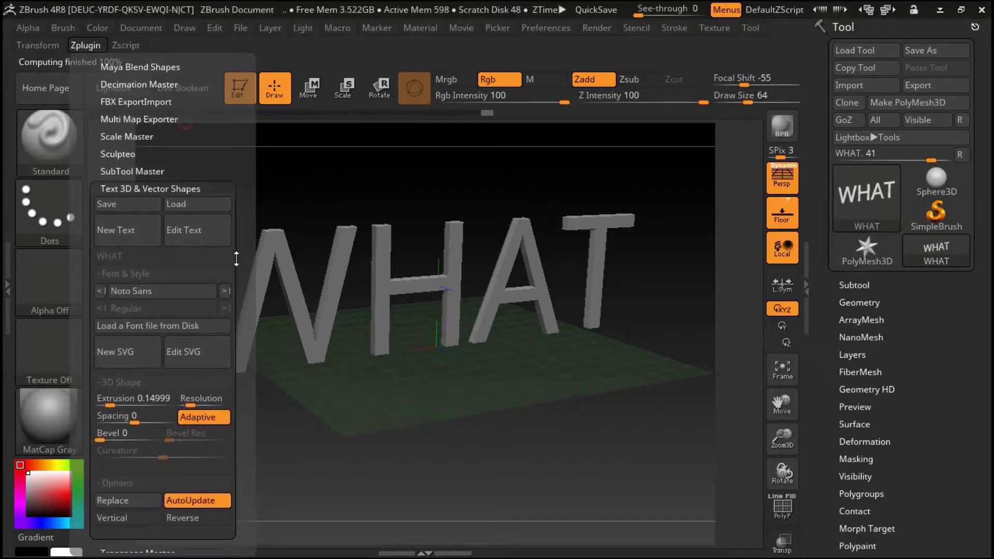
click(194, 292)
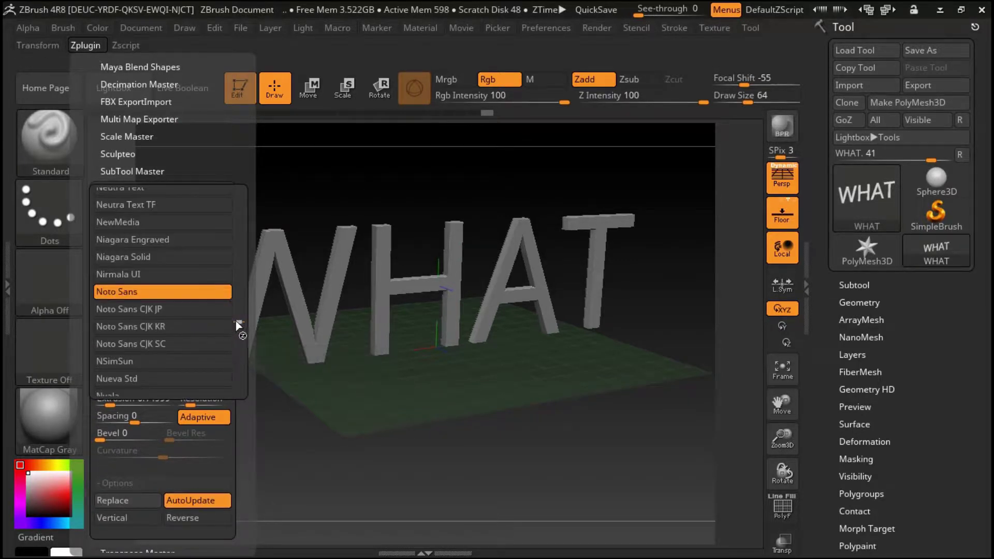
drag(238, 324, 239, 311)
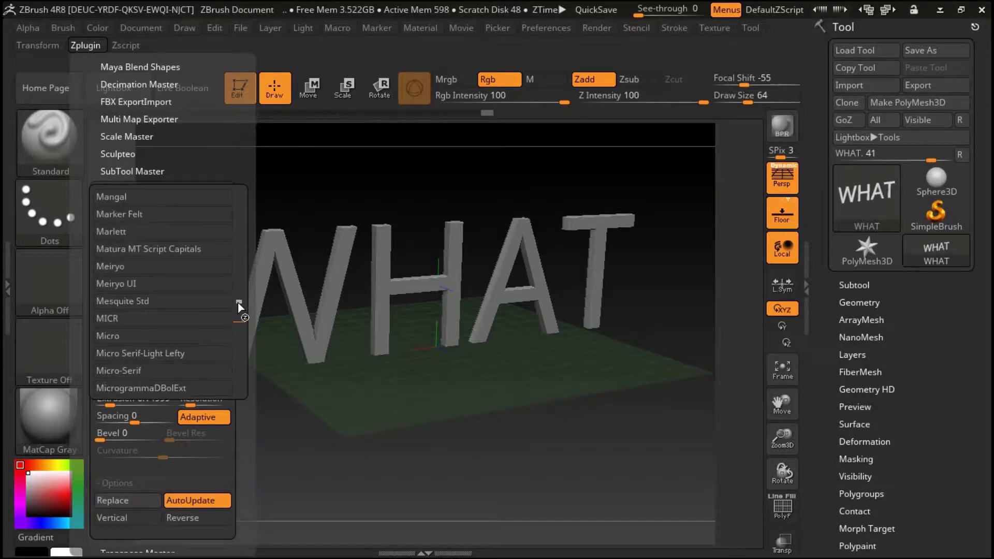
drag(239, 311, 239, 290)
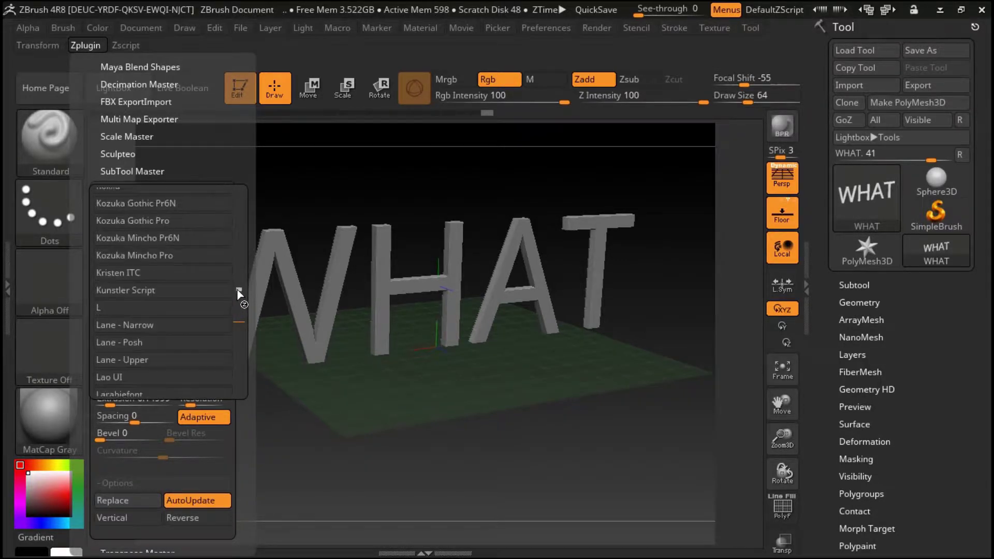
click(143, 275)
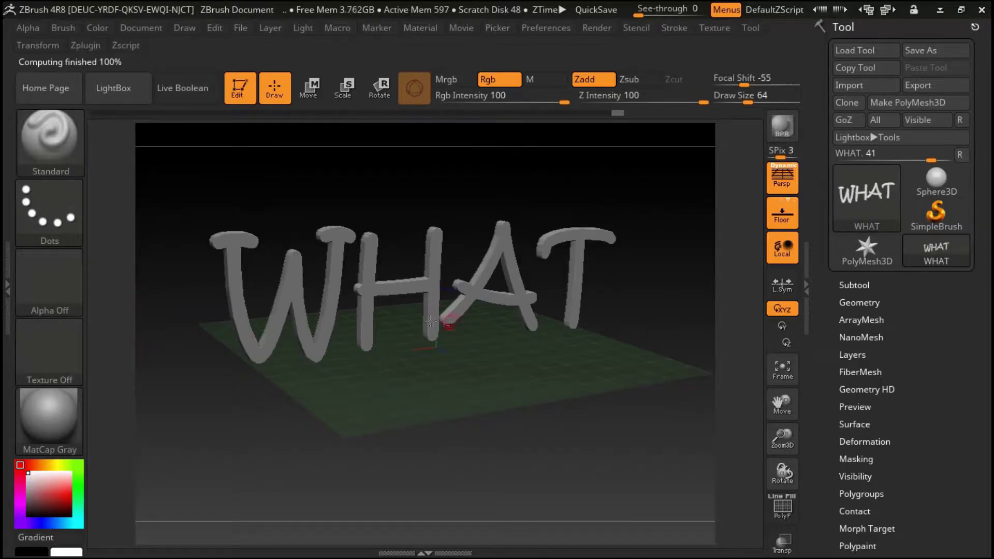
Step: Try a thinner font for the WHAT text from the Text 3D font list
click(86, 46)
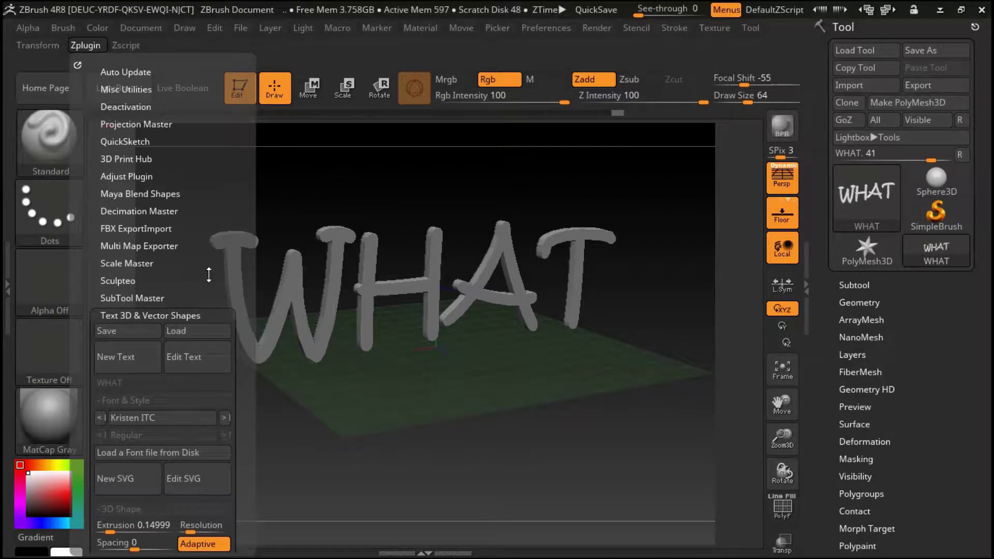
scroll(197, 275, down, 4)
scroll(224, 185, down, 2)
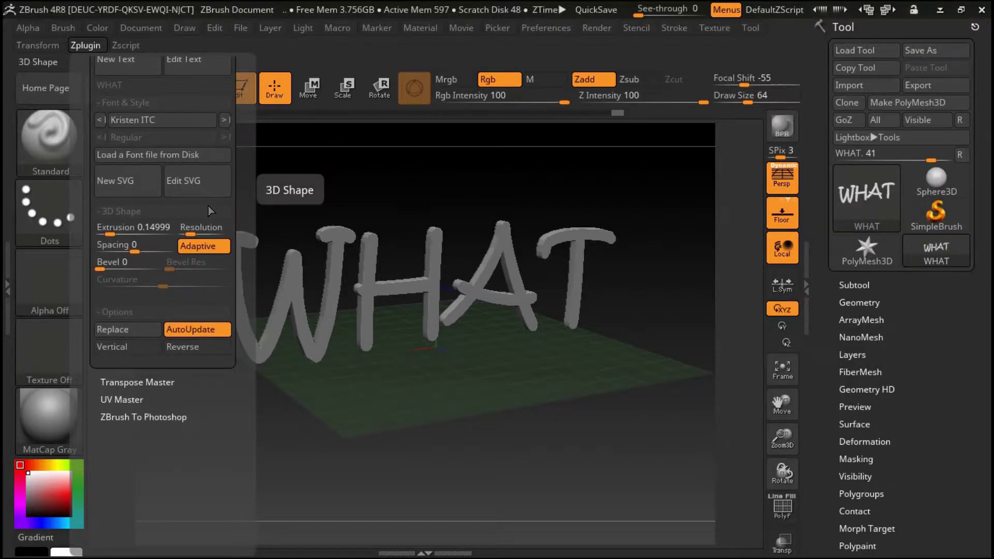
click(180, 119)
text(L)
click(130, 174)
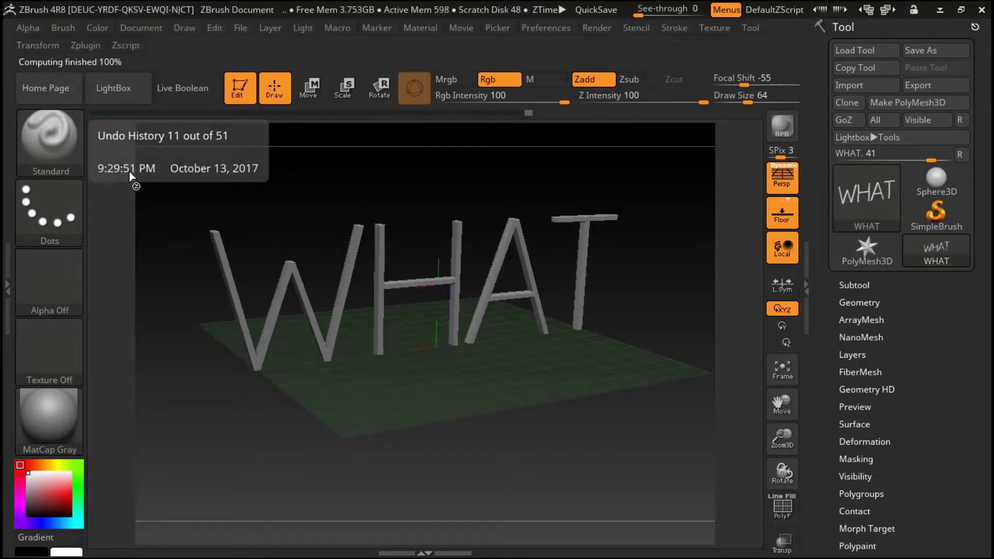
Step: Rebuild the WHAT text in a bold font and show its polygroup wireframe with Shift+F
click(99, 47)
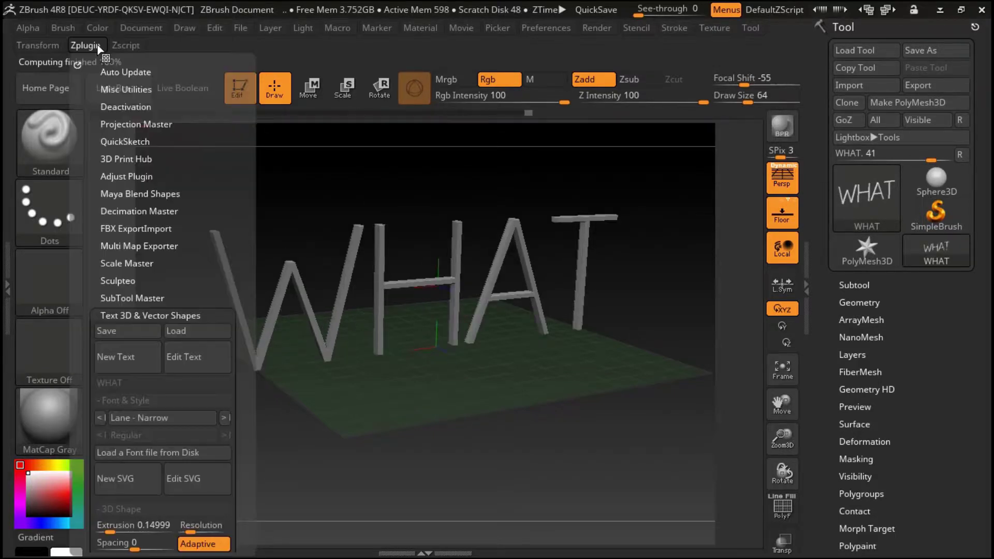
drag(204, 232, 219, 143)
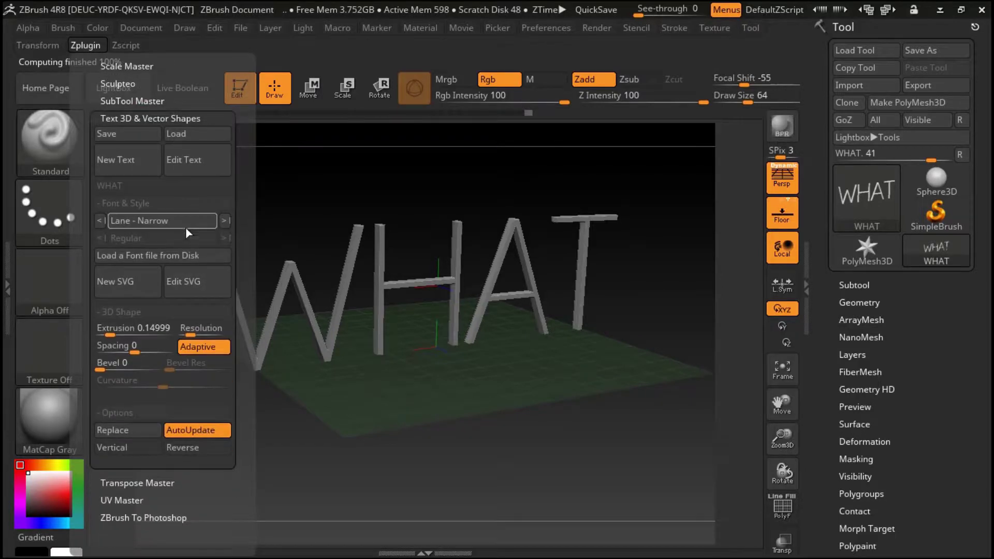
click(168, 221)
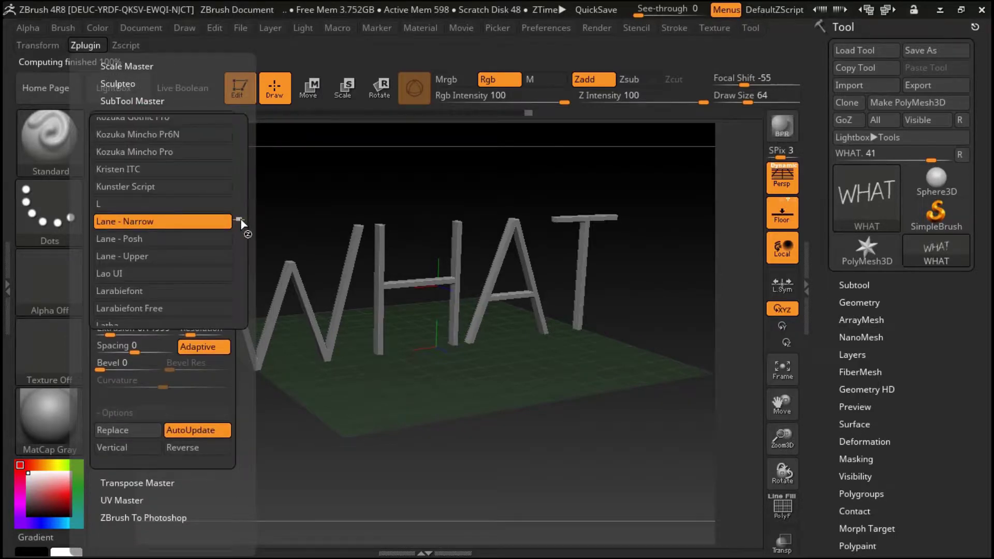
drag(241, 223, 241, 196)
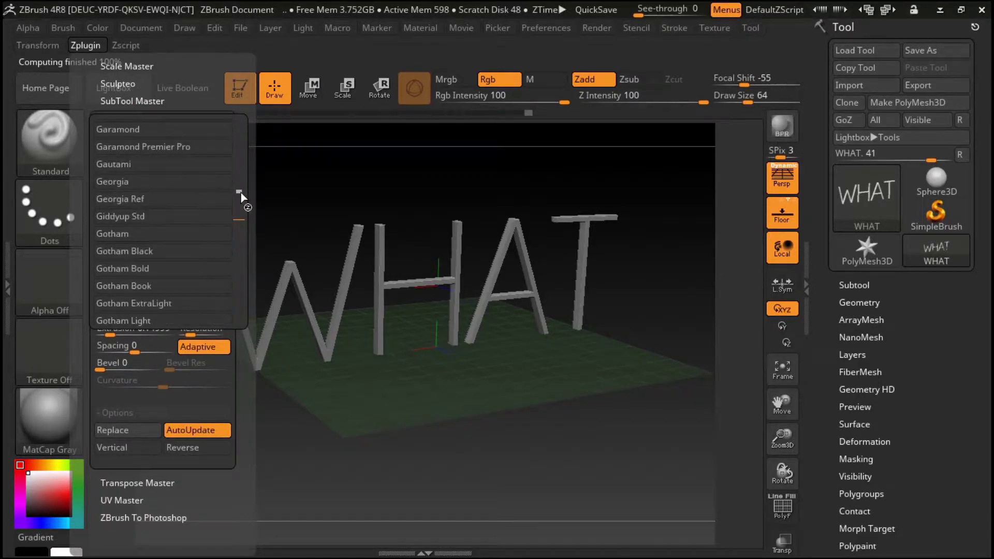
scroll(217, 208, down, 1)
click(158, 231)
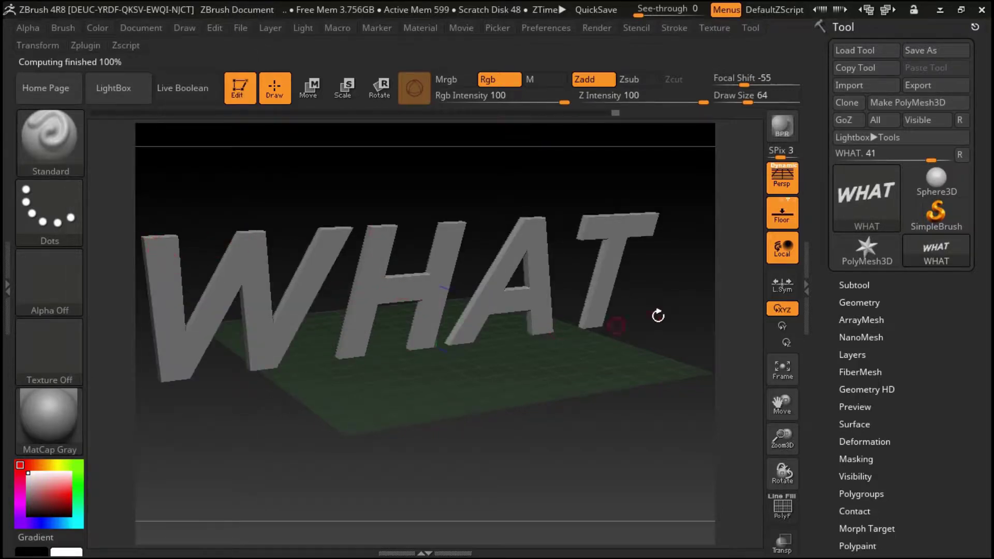
drag(674, 294, 663, 289)
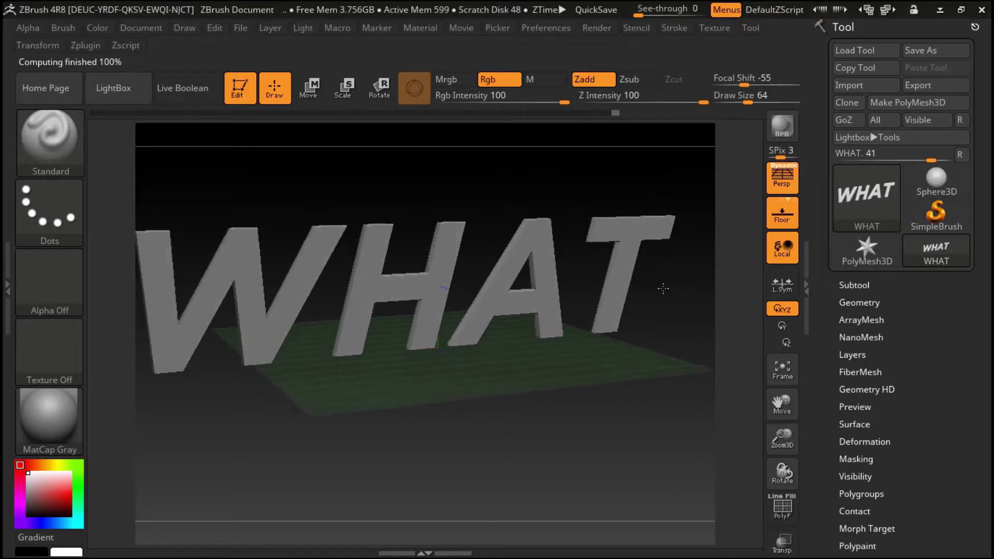
key(shift+f)
mouse_move(632, 320)
mouse_down()
mouse_move(486, 238)
mouse_move(424, 286)
mouse_move(479, 357)
mouse_up()
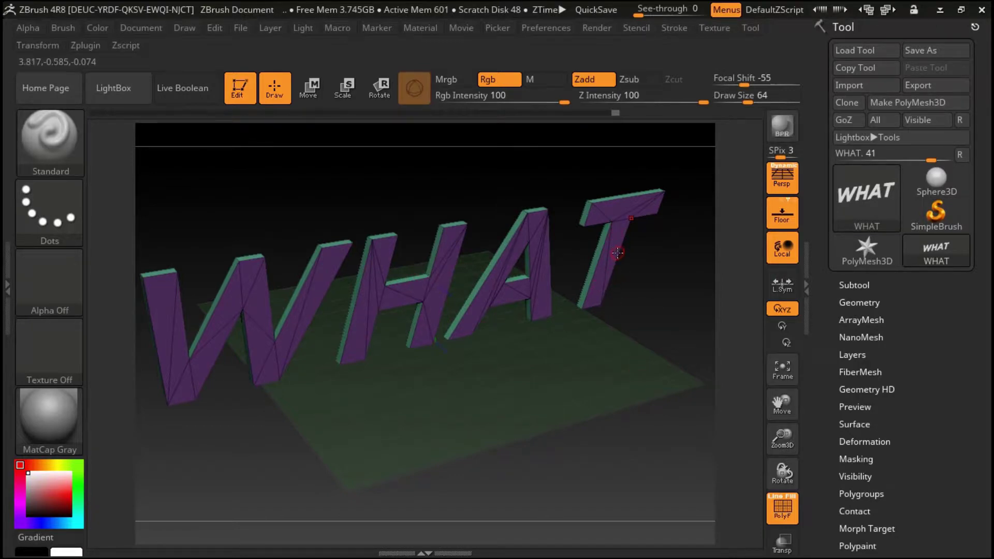
Step: Enlarge the brush Draw Size and undo the stray shape made over the A
click(50, 146)
drag(747, 102, 765, 101)
drag(510, 289, 495, 284)
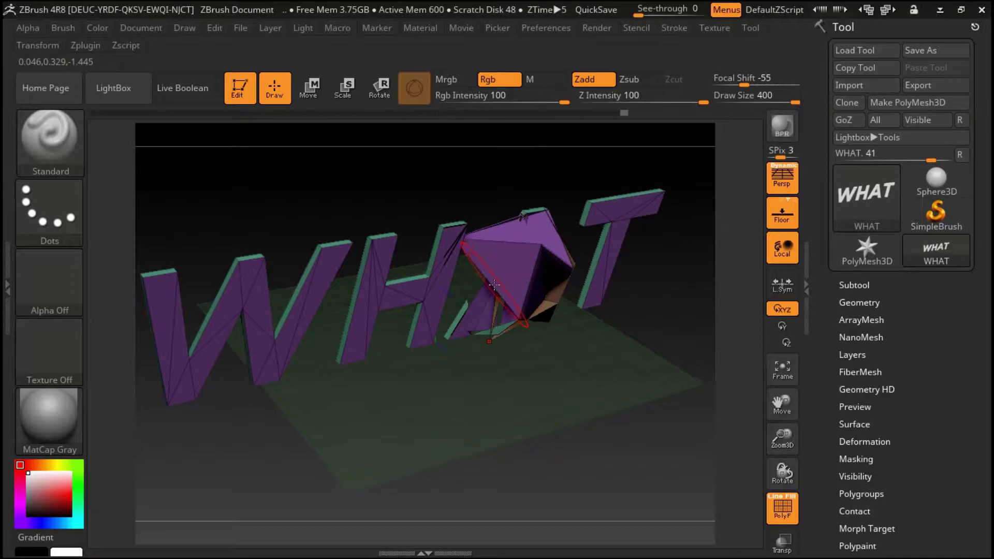
key(ctrl+z)
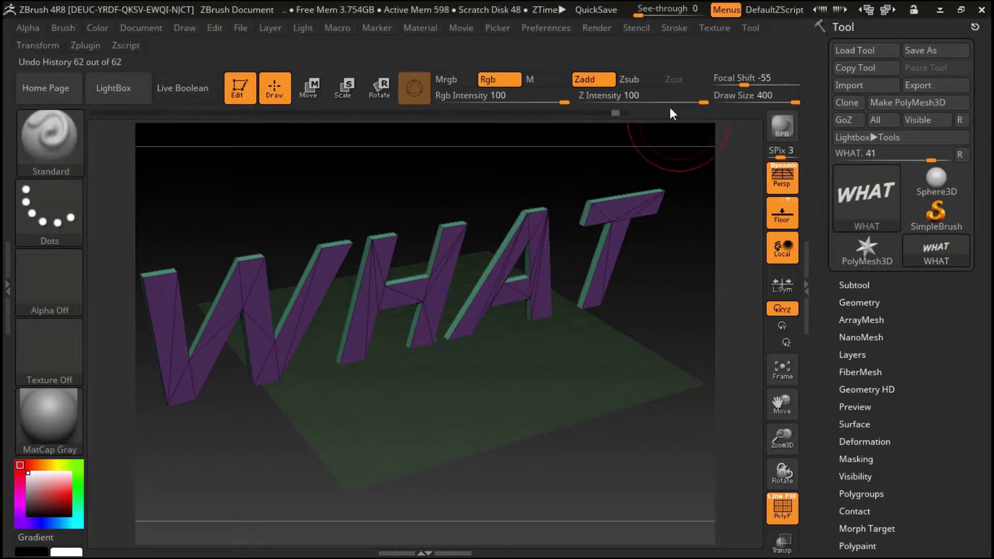
Step: Lower Rgb Intensity to 17 and Z Intensity, lightly sculpt the H, then minimize ZBrush
drag(565, 102, 489, 102)
drag(700, 106, 626, 103)
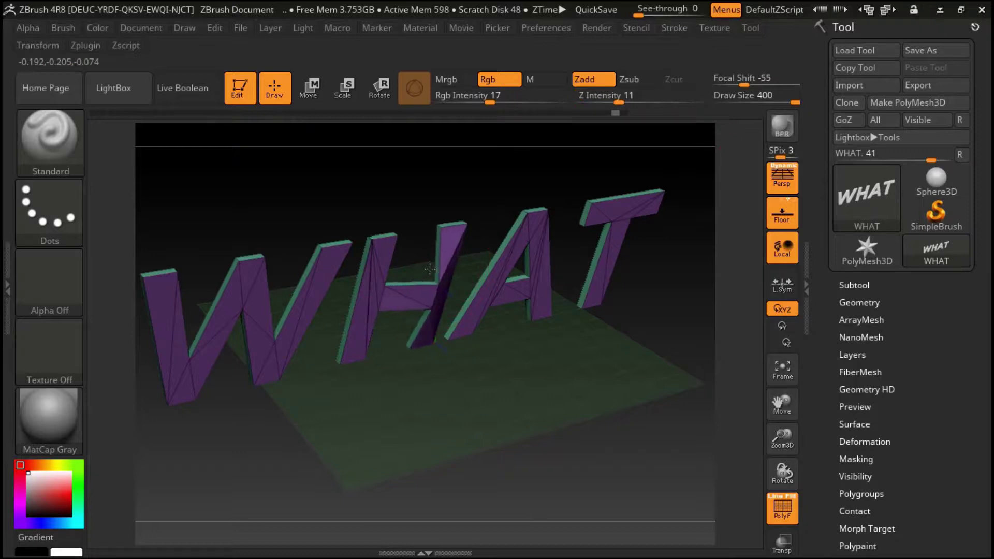
drag(435, 300, 421, 289)
mouse_move(454, 290)
mouse_down()
mouse_move(506, 206)
mouse_move(477, 196)
mouse_move(745, 118)
mouse_up()
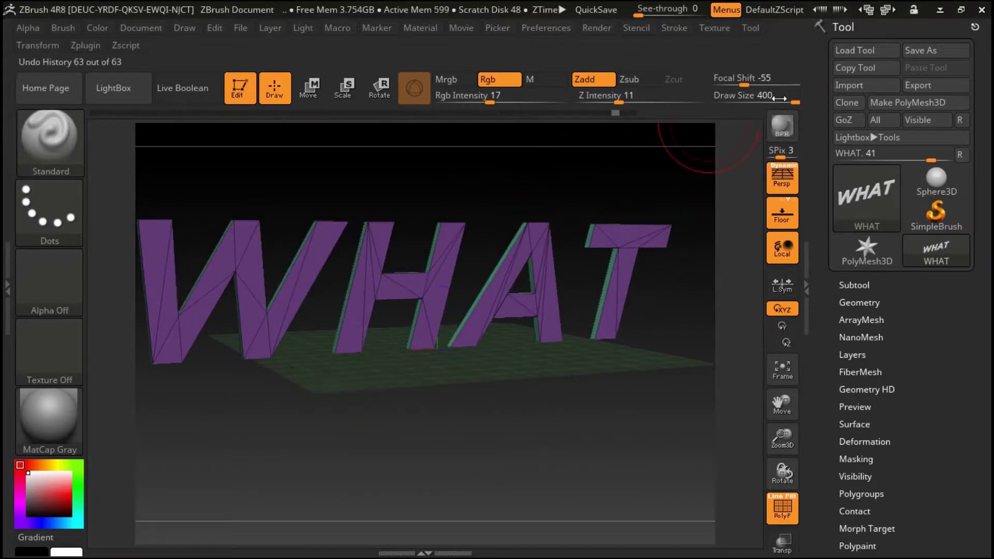
click(939, 9)
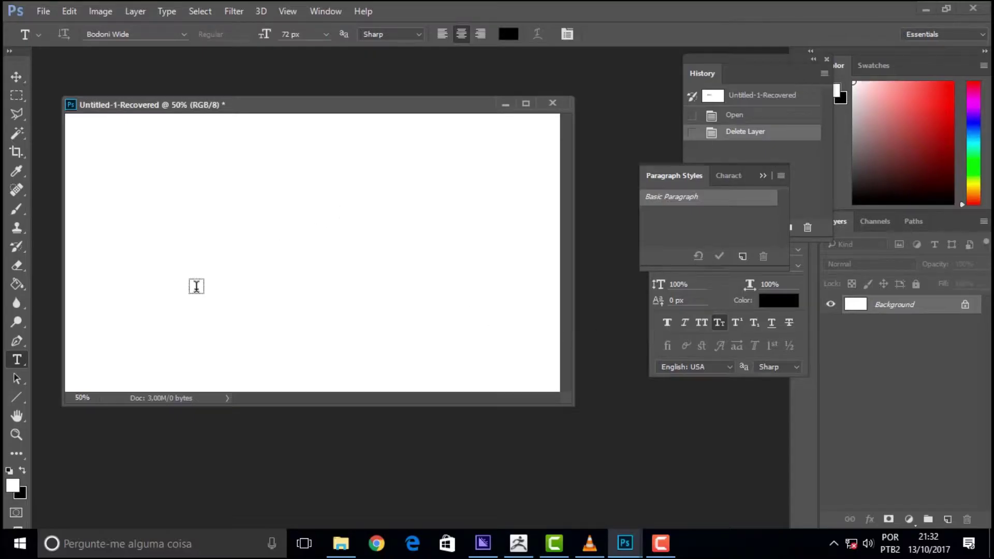
Step: Add a 'WHAT' text layer in Photoshop and select its text
click(183, 244)
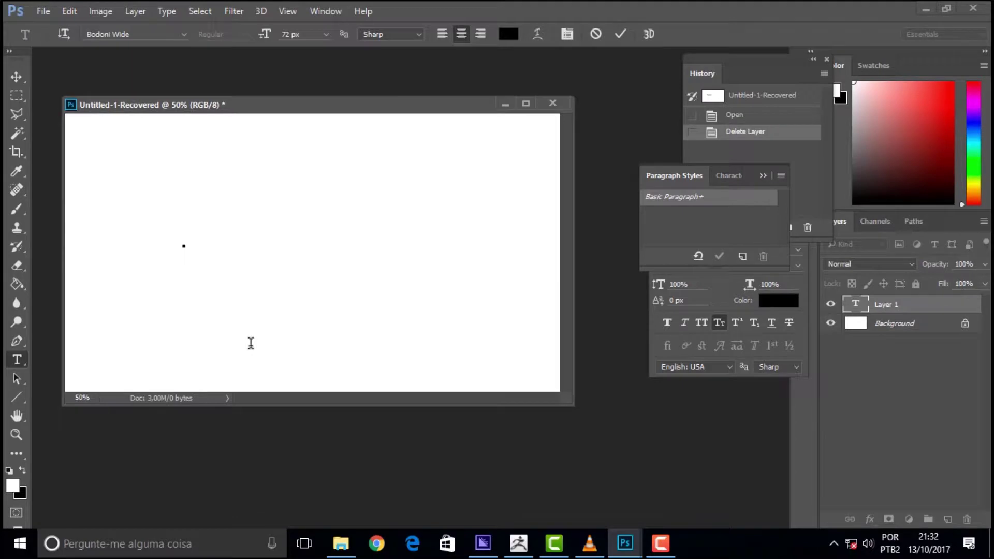
text(WHAT)
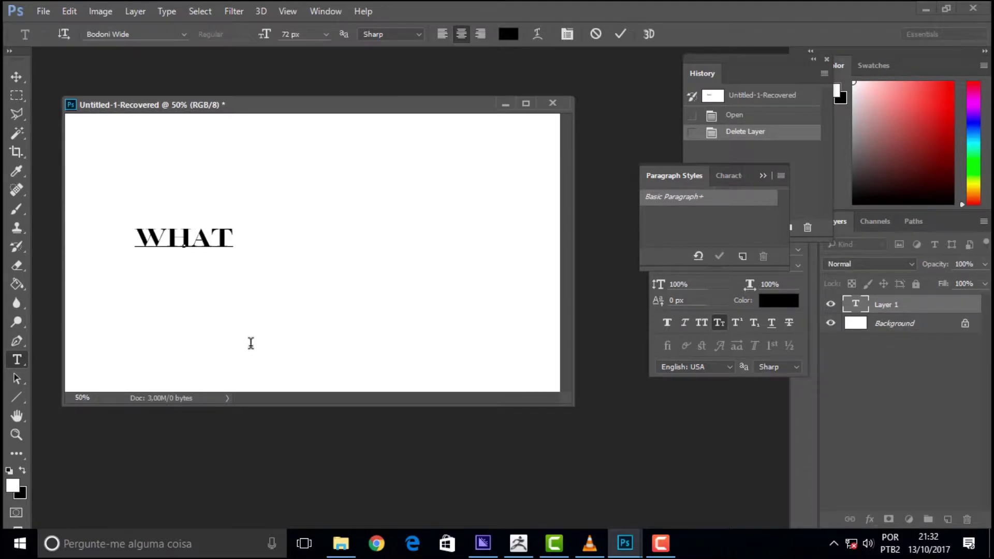
click(16, 78)
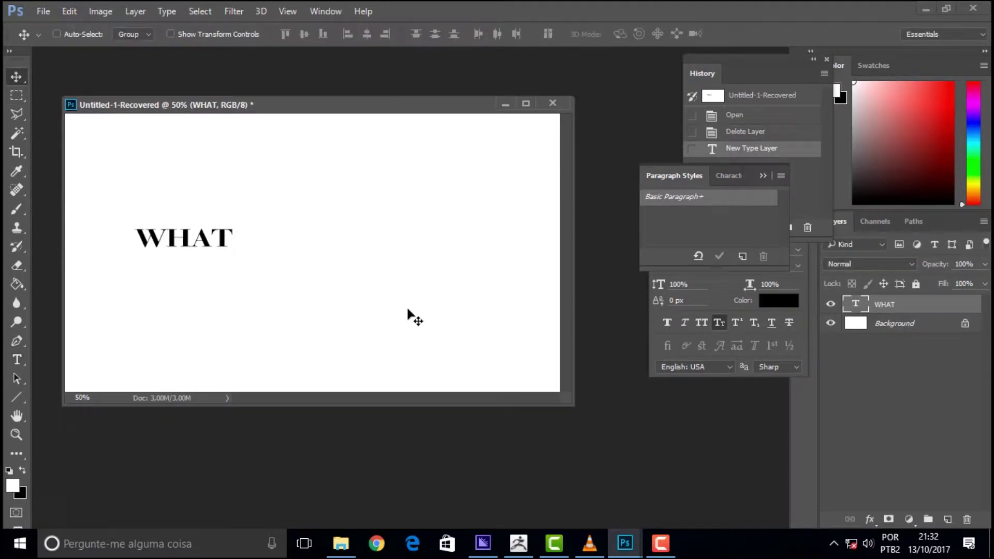
click(728, 177)
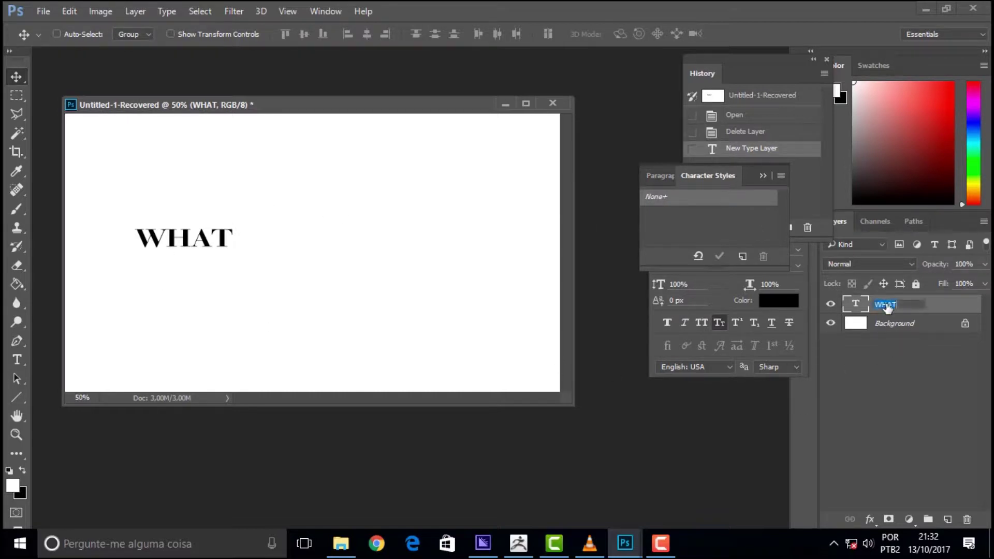
double_click(860, 305)
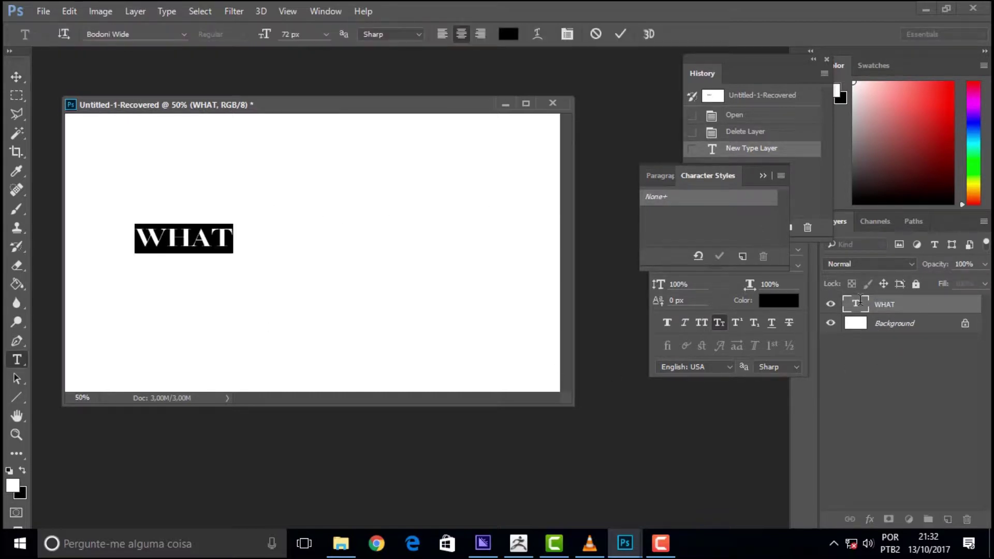
click(662, 179)
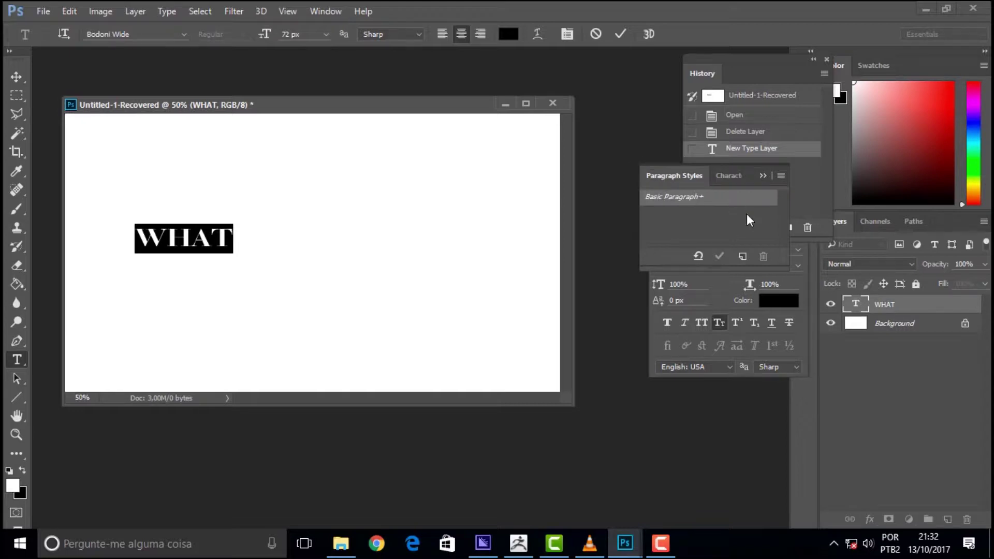
Step: Set the WHAT text to Folio BdCn BT in the Character panel, then return to ZBrush
click(797, 349)
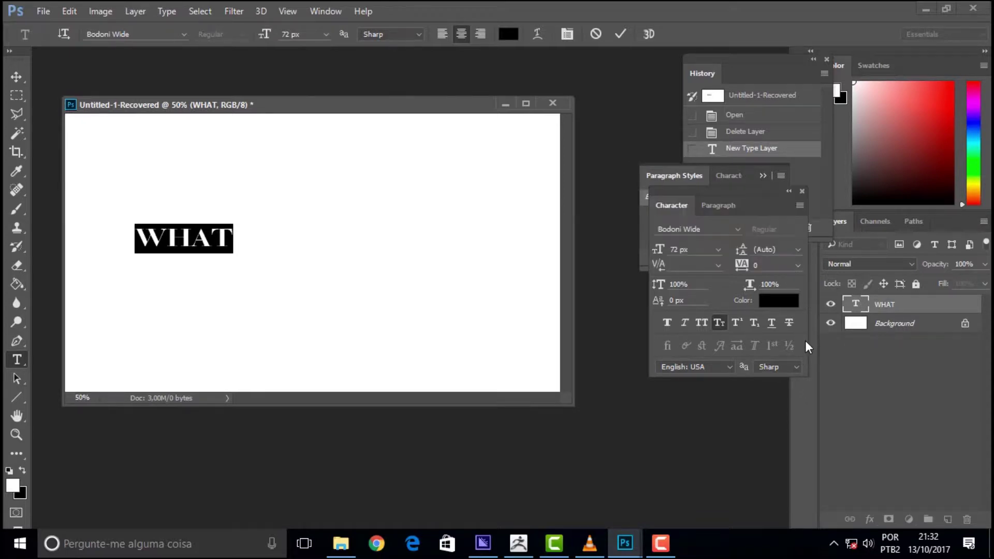
click(739, 229)
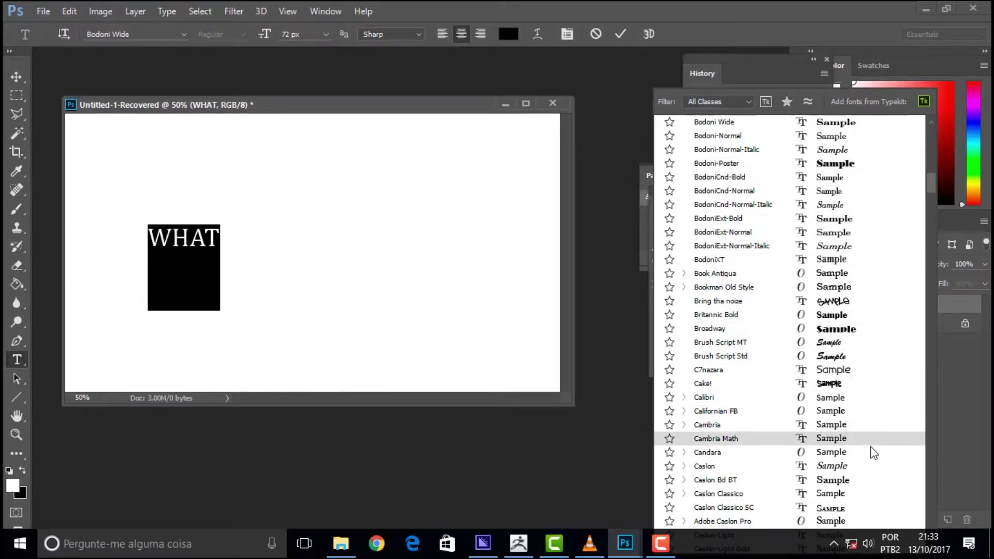
scroll(888, 422, down, 2)
scroll(883, 412, down, 3)
scroll(872, 389, down, 2)
scroll(871, 386, down, 2)
scroll(873, 387, down, 1)
scroll(873, 380, down, 4)
scroll(870, 374, down, 1)
scroll(870, 372, down, 2)
scroll(869, 369, down, 6)
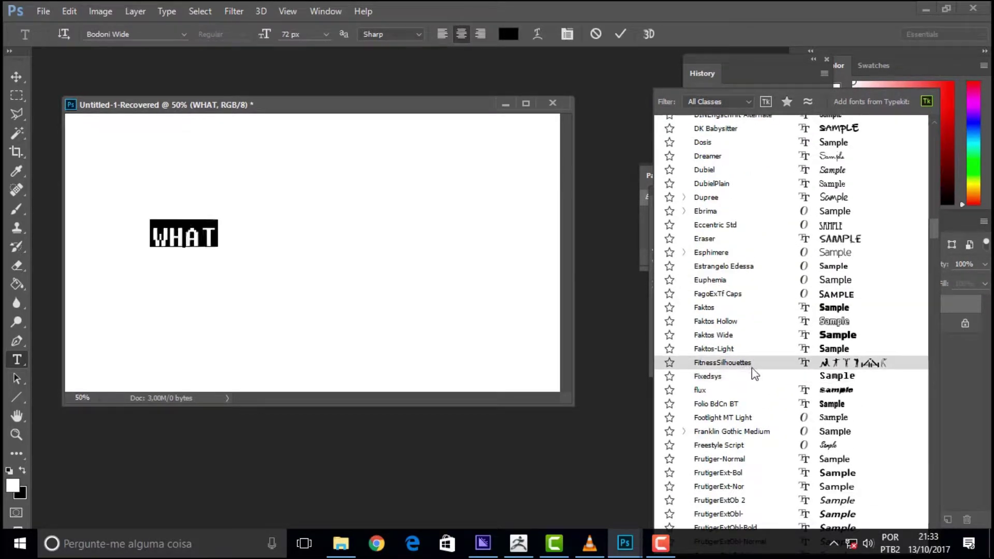
key(Down)
key(Down)
key(Down)
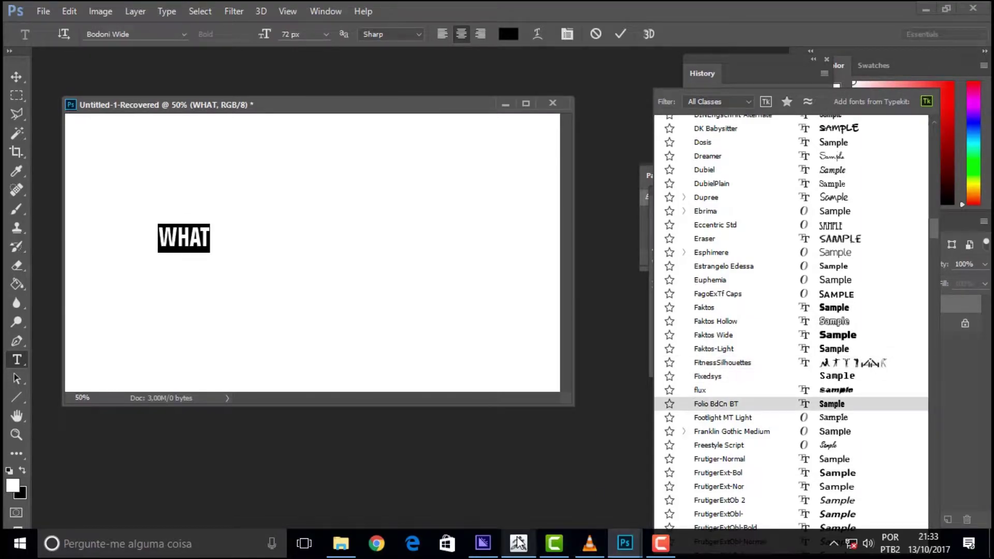
click(518, 544)
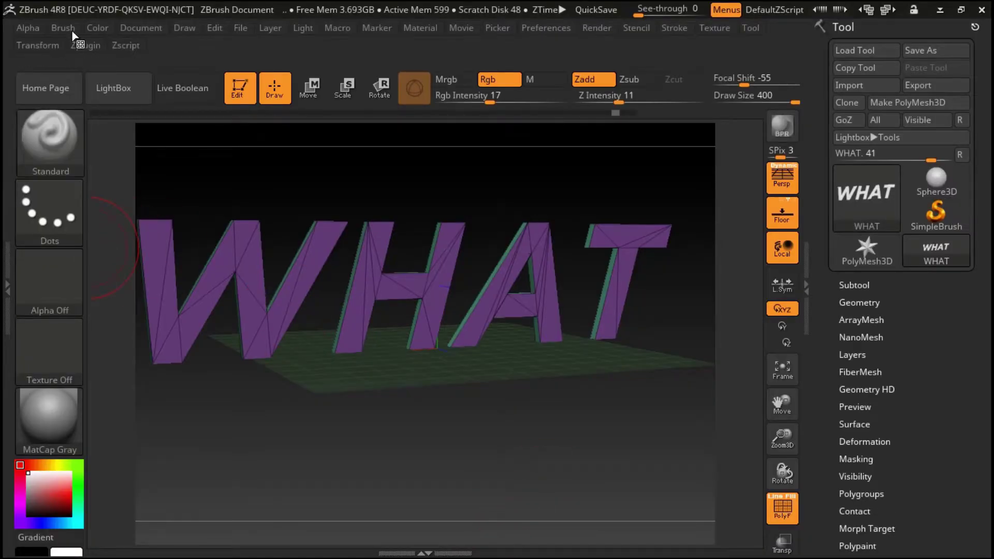
Step: Step the WHAT text to the next font, Gotham Book
click(83, 48)
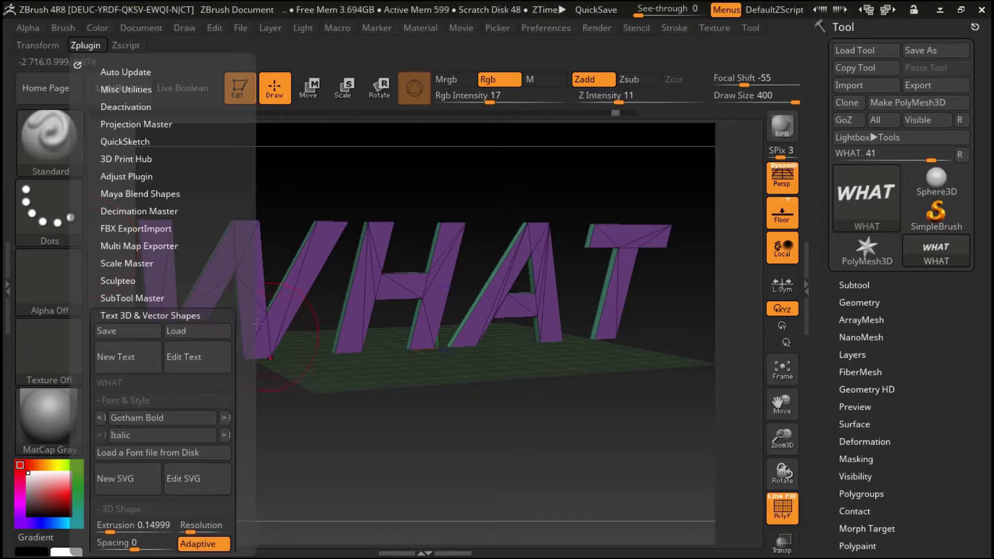
scroll(210, 251, down, 3)
scroll(212, 238, down, 1)
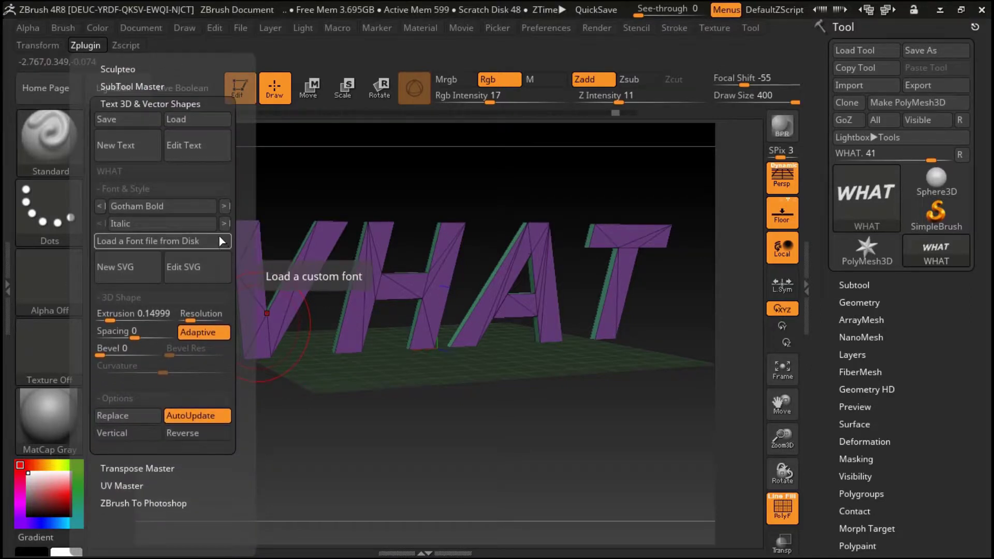
click(223, 207)
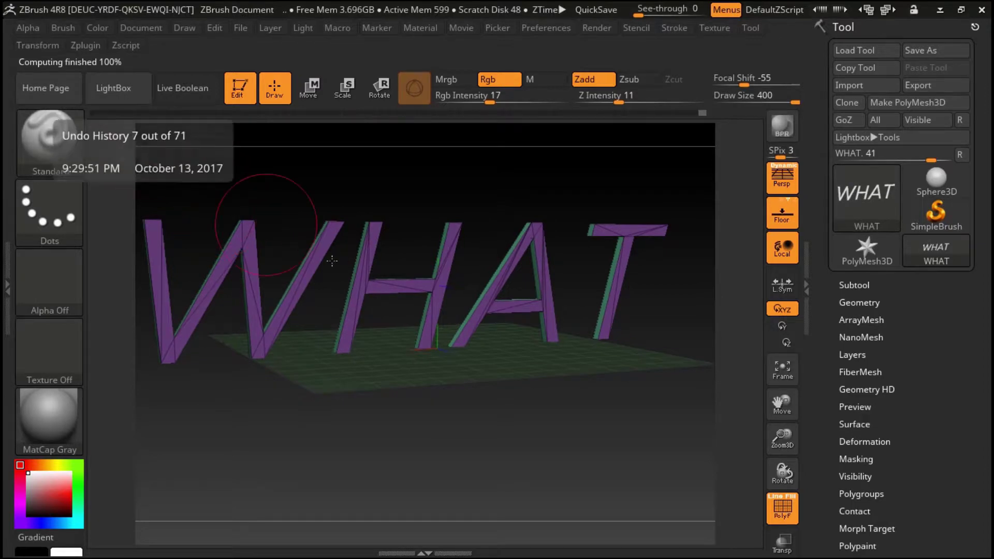
Step: Rebuild the WHAT text in the FitnessSilhouettes font from the font list
click(79, 46)
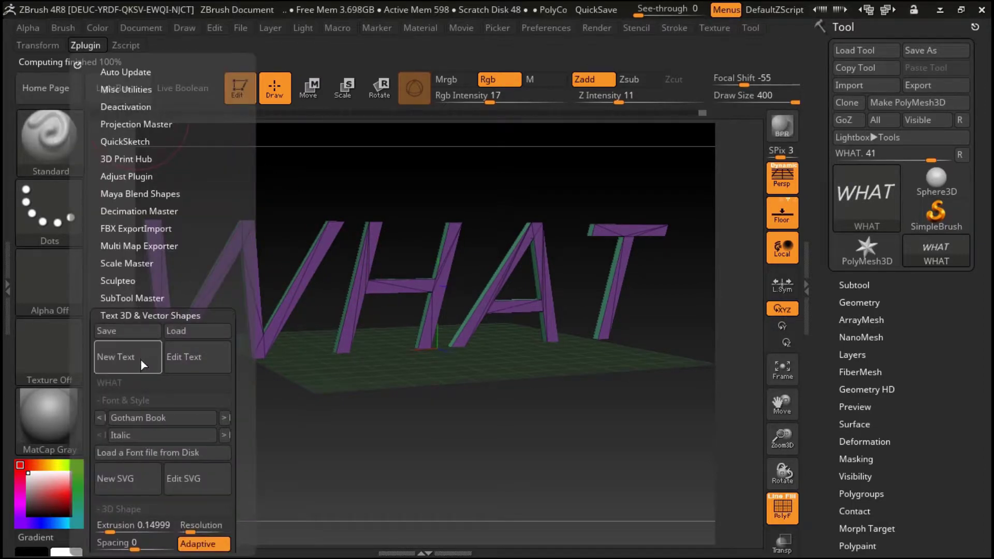
click(150, 417)
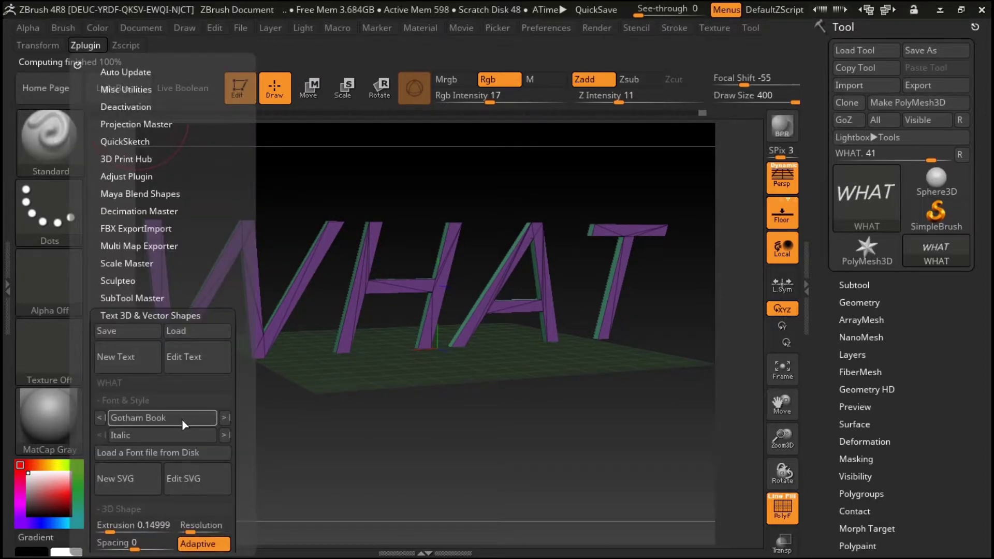
click(145, 418)
scroll(241, 397, down, 1)
scroll(242, 393, up, 2)
scroll(241, 389, up, 10)
drag(242, 390, 241, 384)
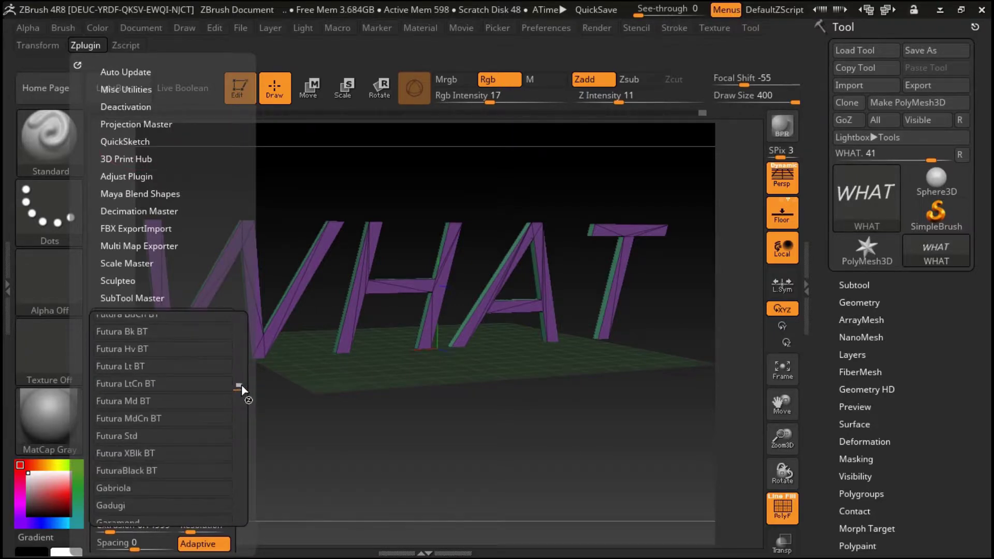
scroll(240, 382, up, 1)
scroll(240, 381, up, 1)
scroll(240, 381, up, 1)
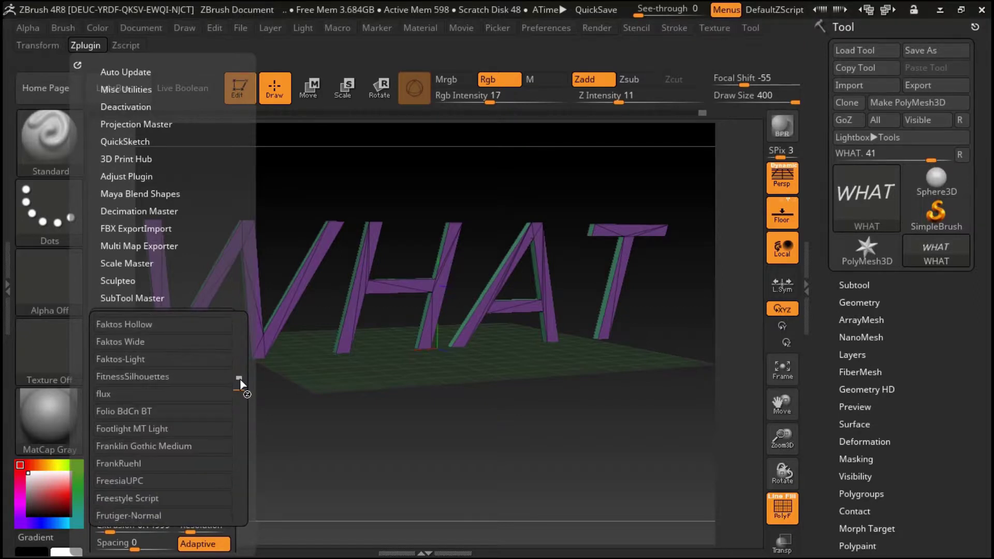
click(151, 376)
Step: Orbit and zoom in on the four silhouette figures, then reopen the 3D text settings
mouse_move(554, 321)
mouse_down()
mouse_move(493, 335)
mouse_move(750, 378)
mouse_up()
mouse_move(782, 439)
mouse_down()
mouse_move(807, 542)
mouse_move(778, 424)
mouse_up()
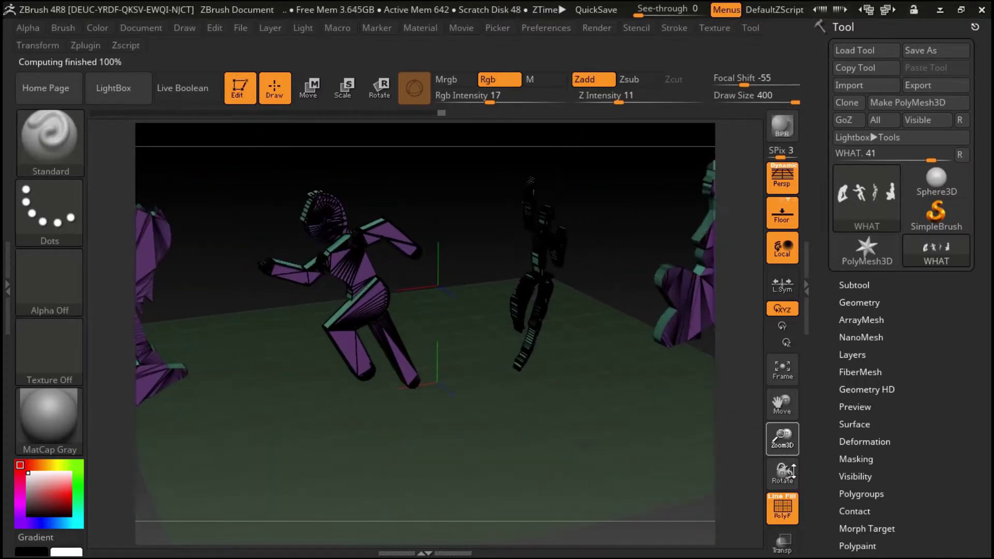
mouse_move(308, 202)
mouse_down()
mouse_move(409, 238)
mouse_move(401, 257)
mouse_up()
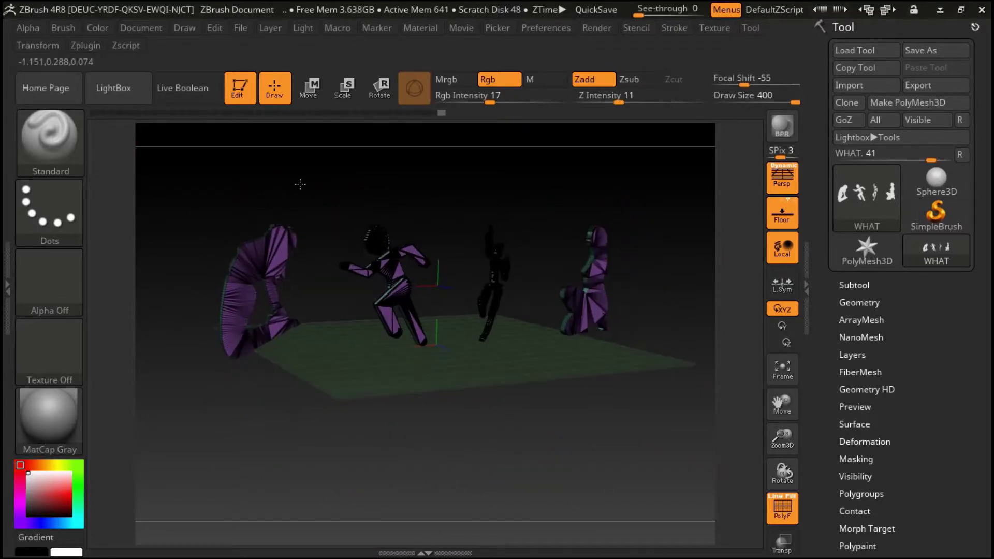
click(85, 45)
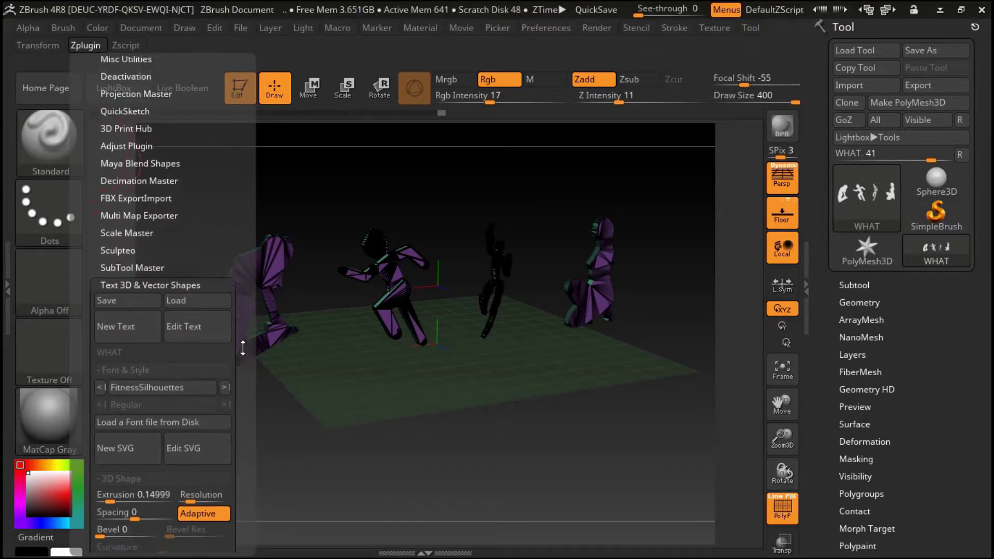
Step: Rebuild the WHAT text in Franklin Gothic Medium, then reopen the 3D text settings
drag(184, 420, 184, 265)
click(184, 265)
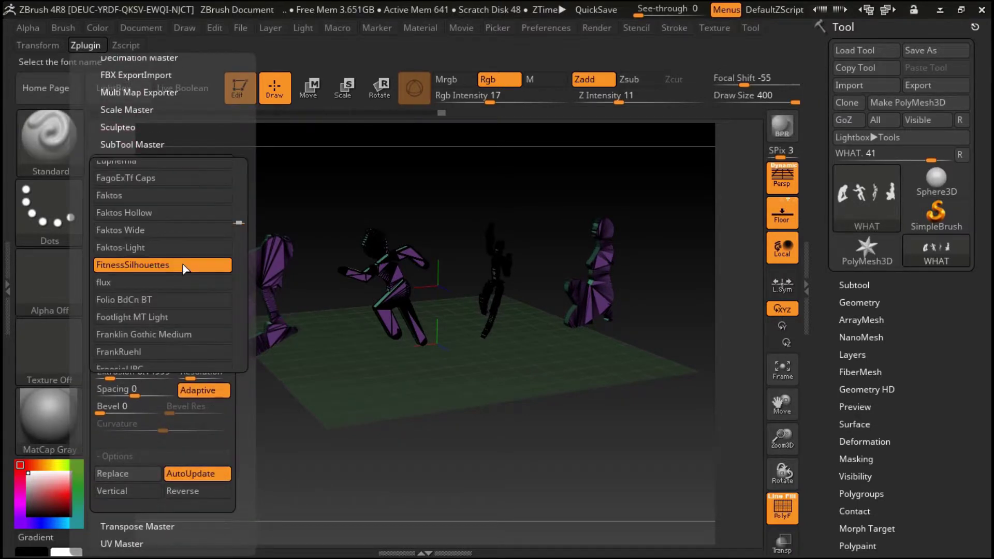
drag(239, 226, 238, 224)
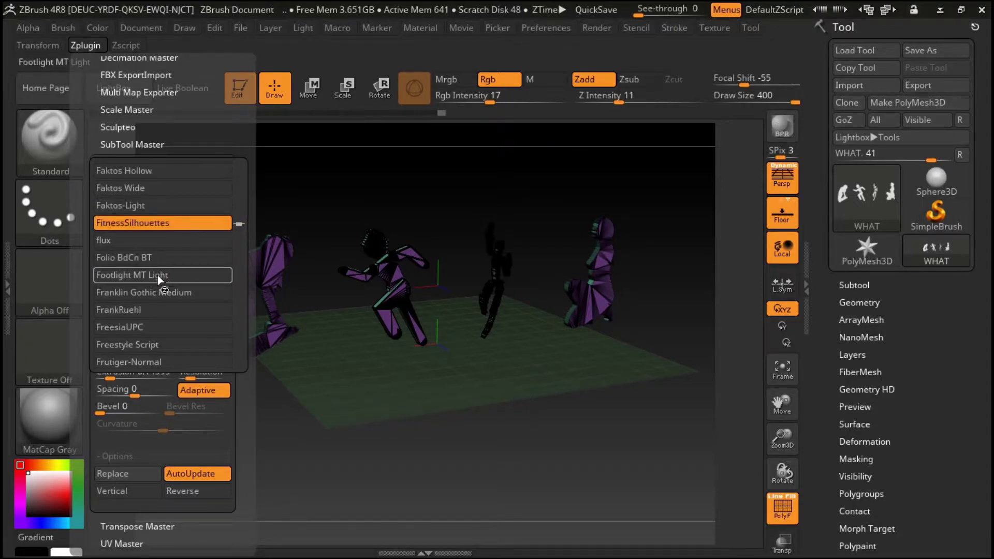
click(143, 309)
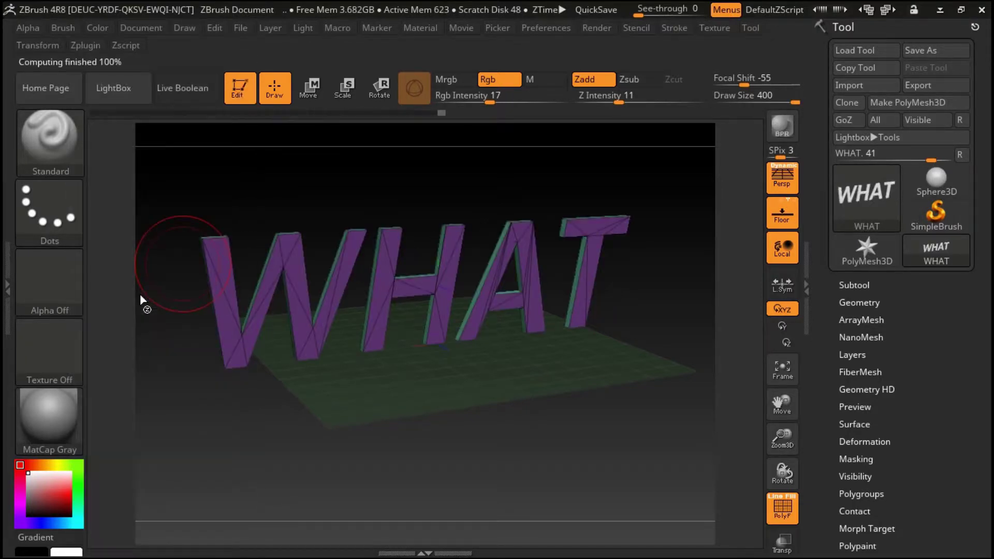
click(85, 45)
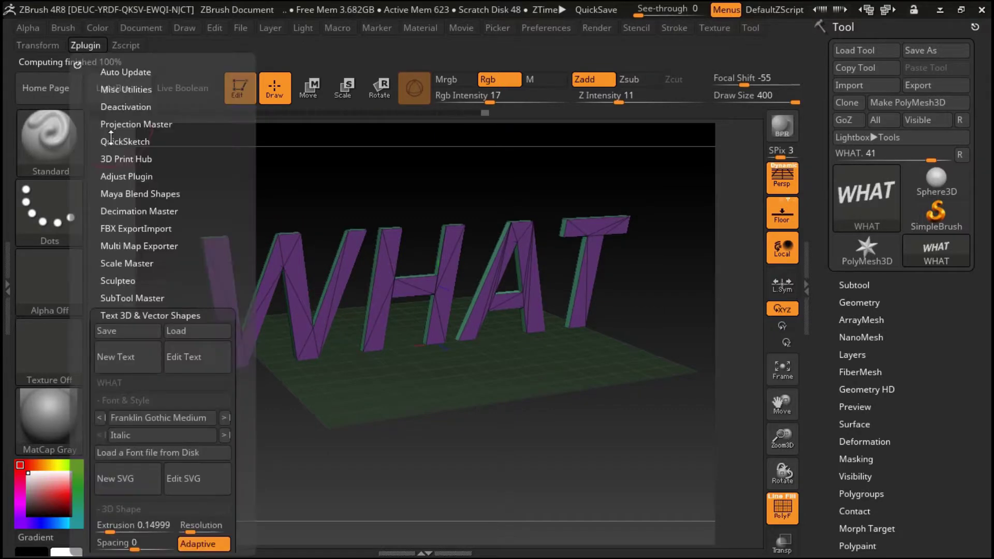
scroll(217, 264, down, 5)
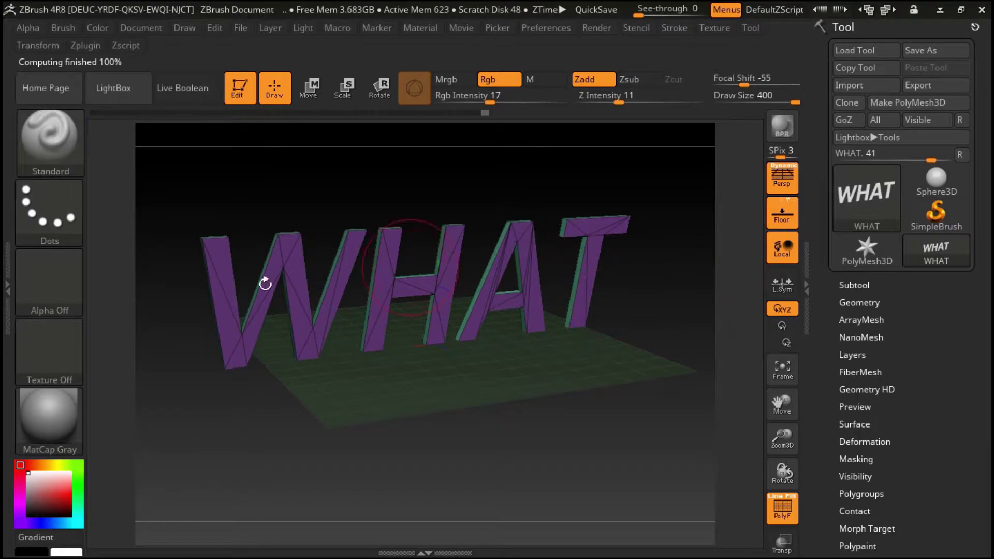
click(85, 46)
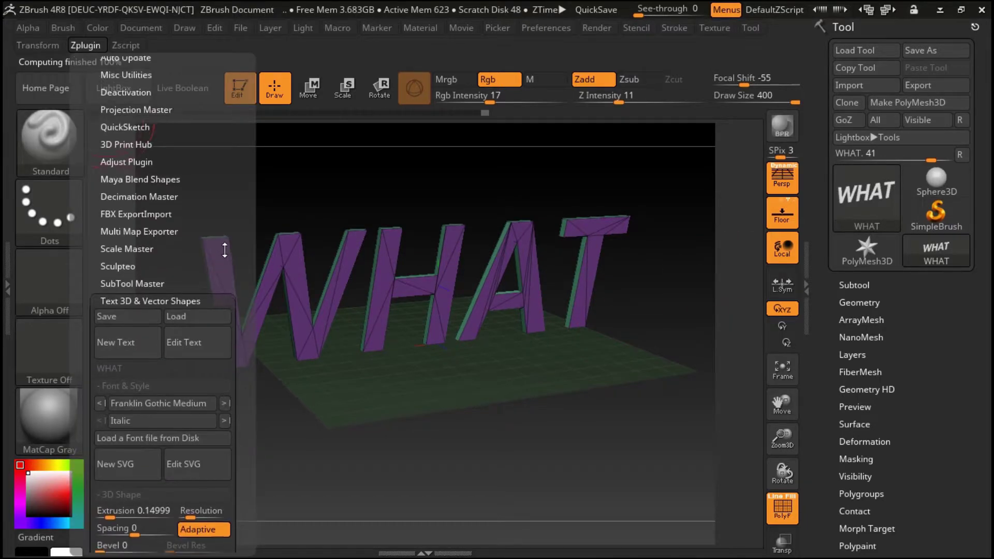
Step: Set Extrusion to 0.42268, Spacing to 0.3913 and Bevel to 15, then view the letters from above
scroll(228, 250, down, 3)
scroll(226, 207, down, 3)
scroll(226, 169, down, 1)
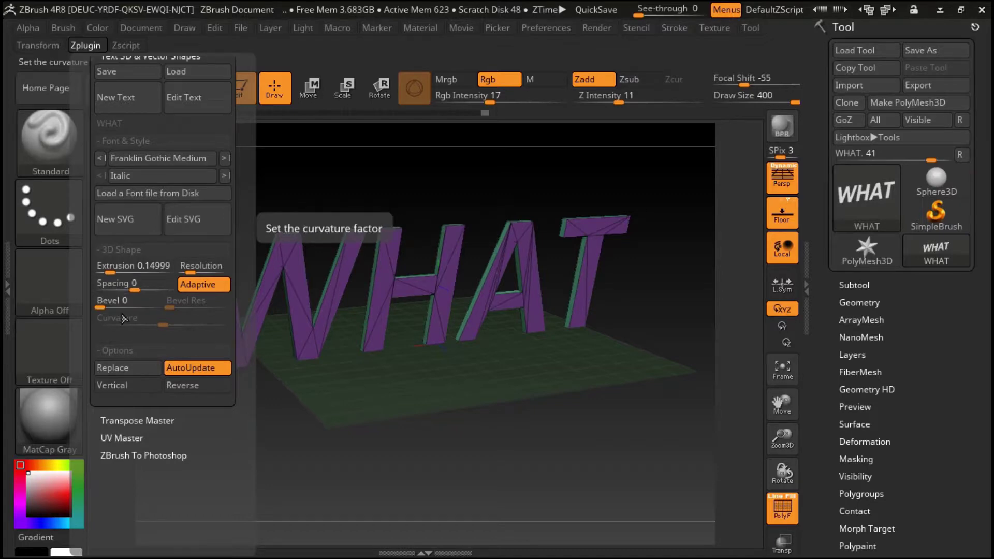
drag(110, 273, 118, 273)
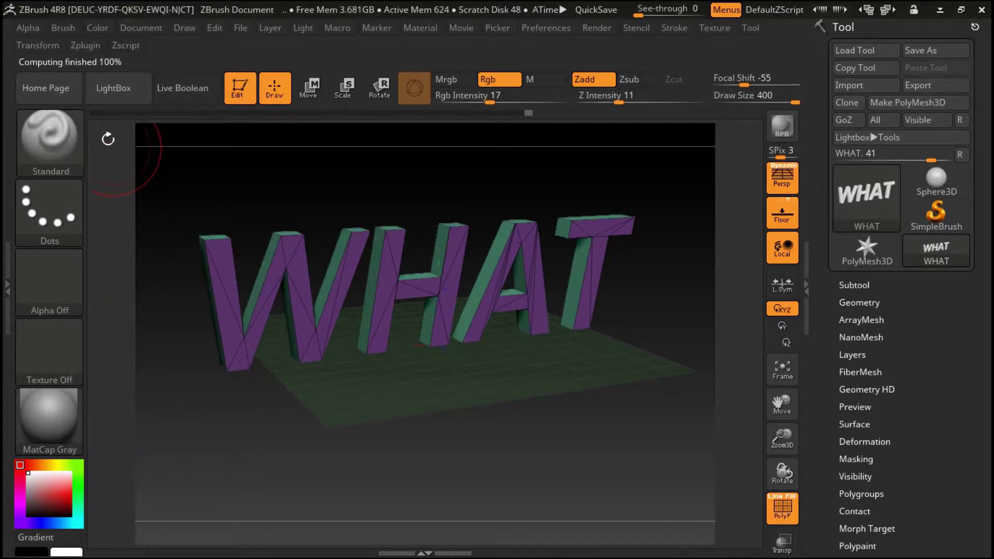
click(81, 46)
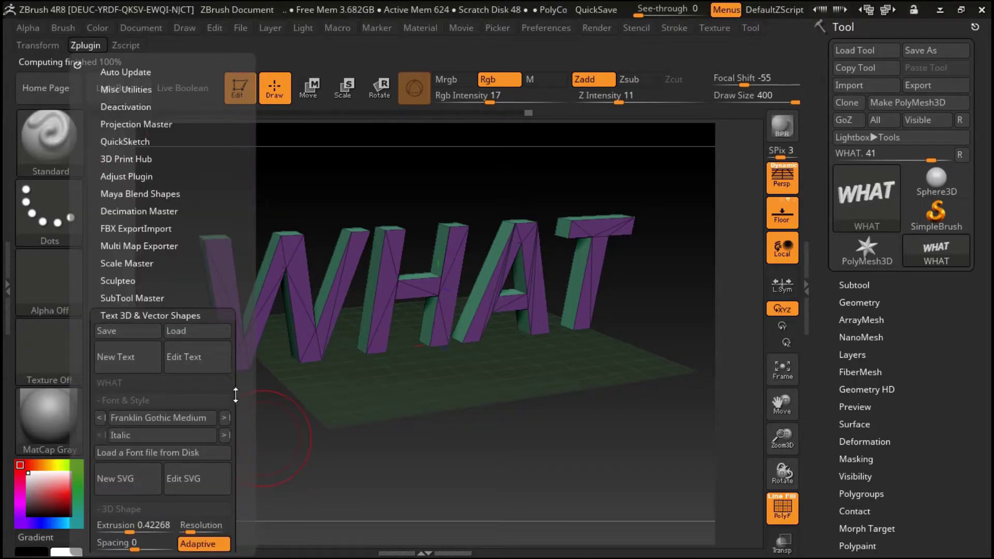
drag(236, 396, 224, 283)
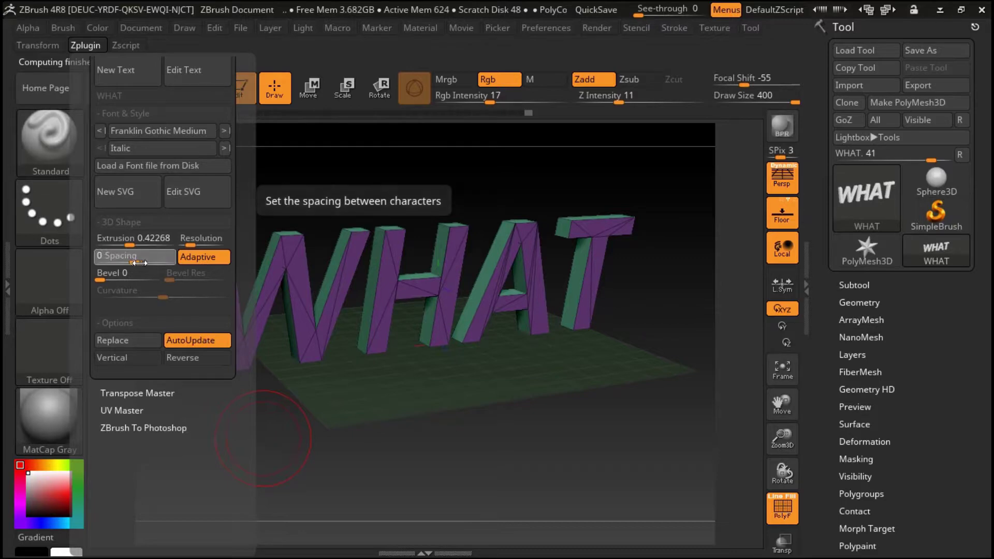
drag(137, 263, 155, 264)
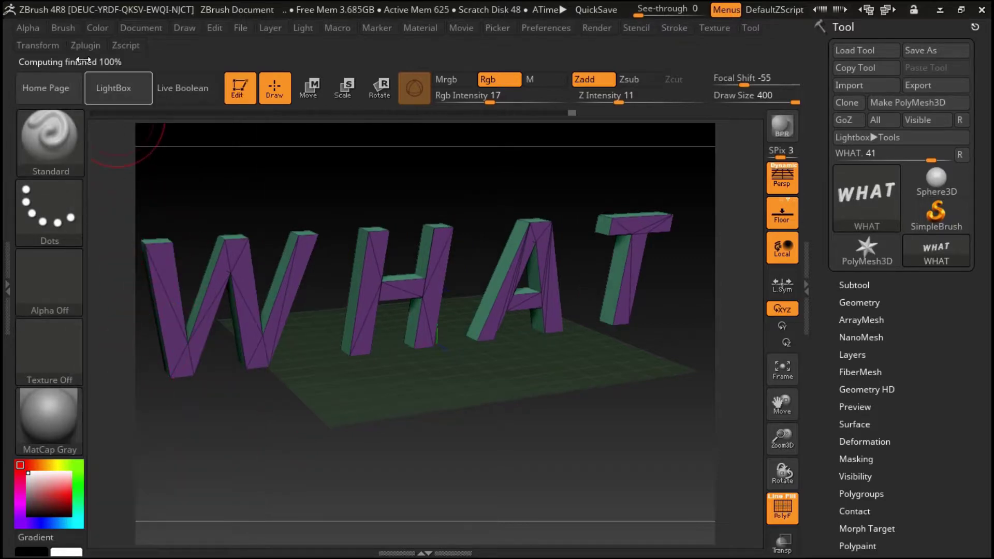
click(75, 45)
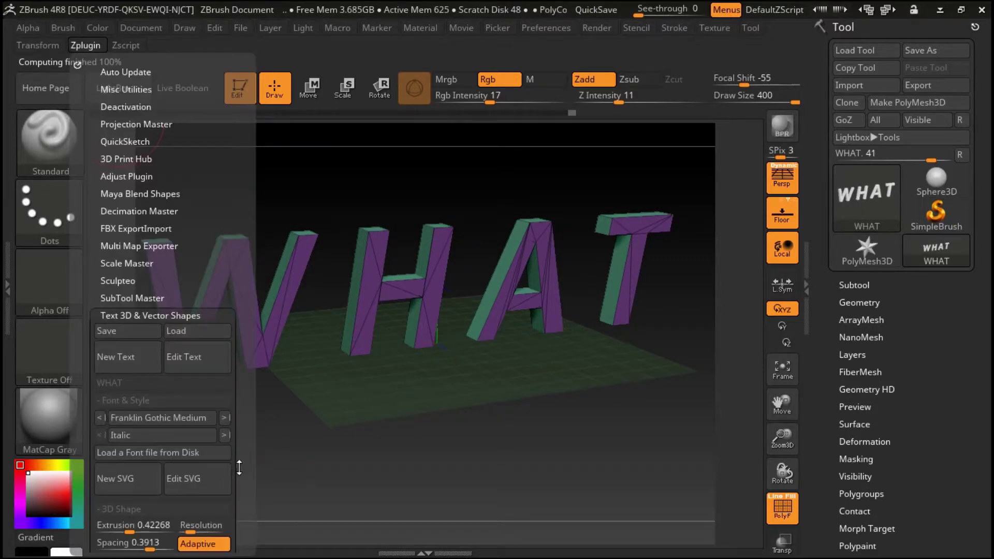
drag(239, 468, 180, 342)
drag(100, 250, 120, 253)
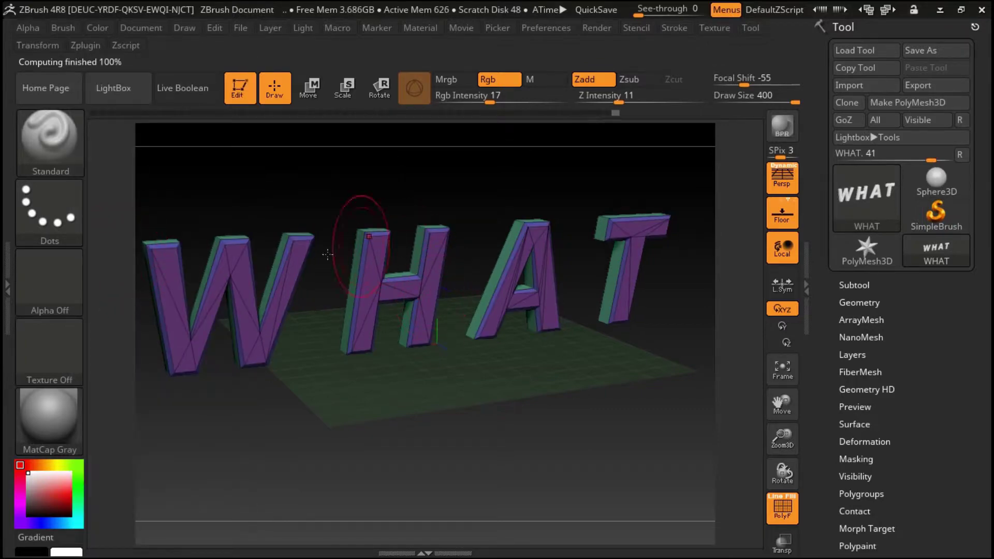
mouse_move(342, 280)
mouse_down()
mouse_move(358, 245)
mouse_move(337, 222)
mouse_up()
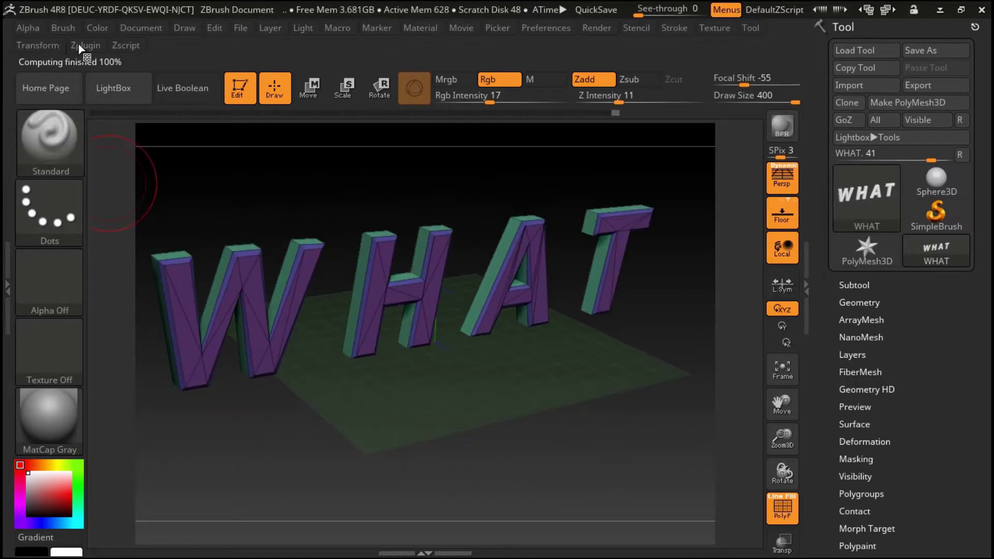
Step: Raise the WHAT text's bevel resolution to 3 in the 3D text settings
click(83, 46)
drag(236, 450, 236, 216)
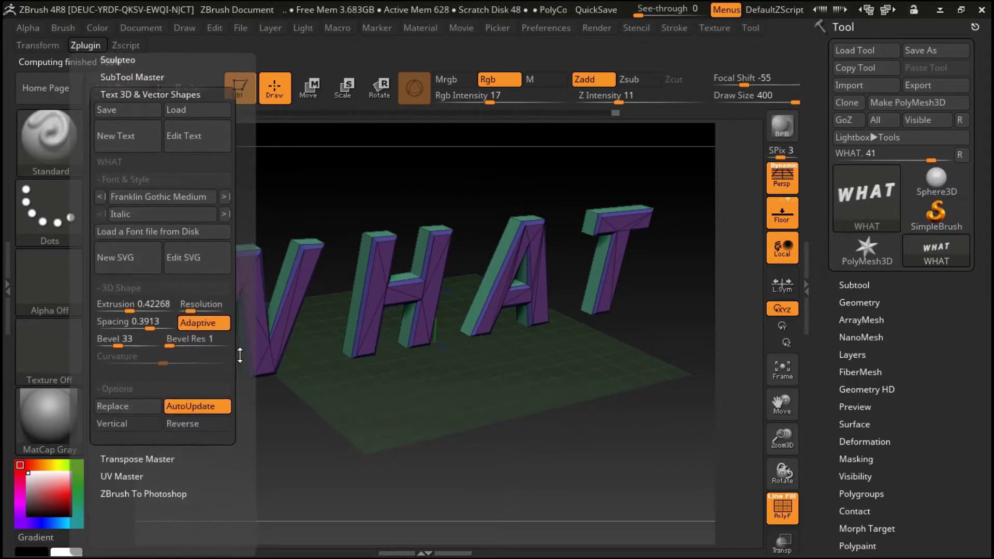
click(177, 335)
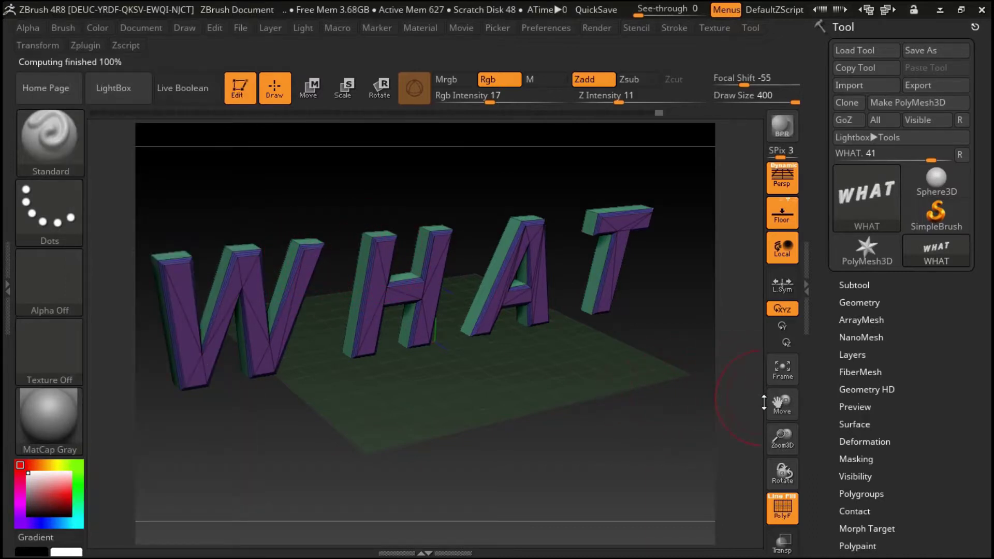
Step: Curve the WHAT letters to about 0.37 curvature and hide the Polyframe wireframe
drag(785, 442, 797, 497)
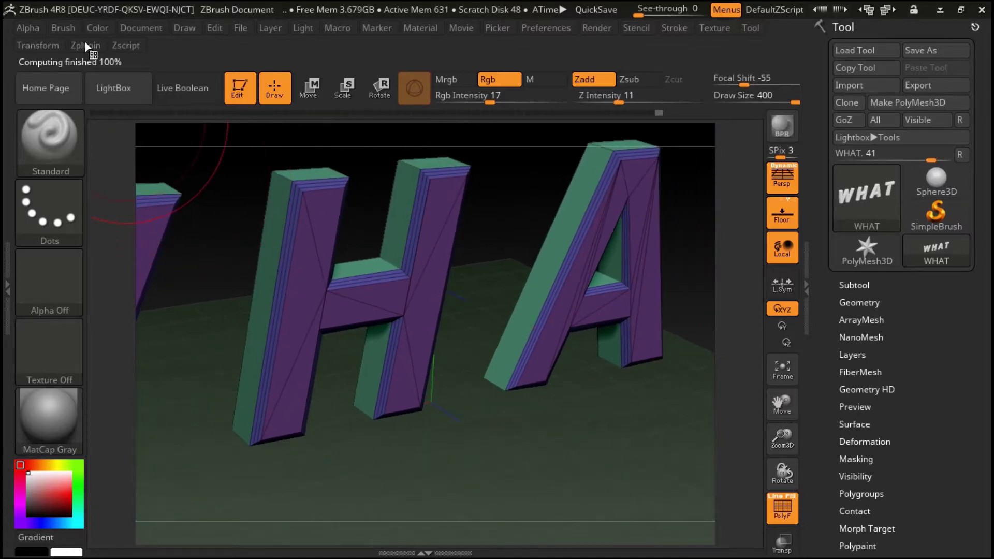
click(87, 47)
scroll(237, 456, down, 3)
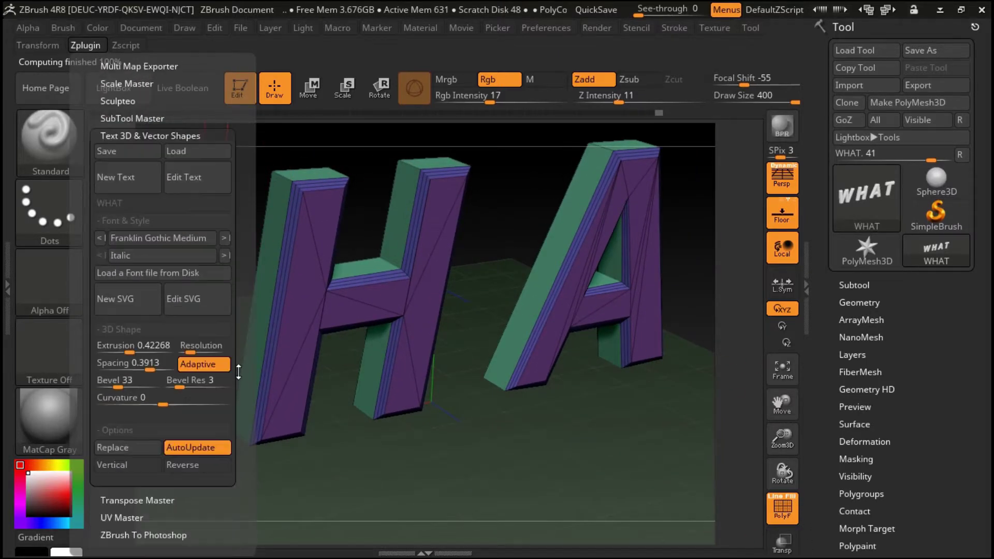
scroll(237, 445, down, 2)
mouse_move(161, 269)
mouse_down()
mouse_move(196, 273)
mouse_move(401, 161)
mouse_move(499, 204)
mouse_up()
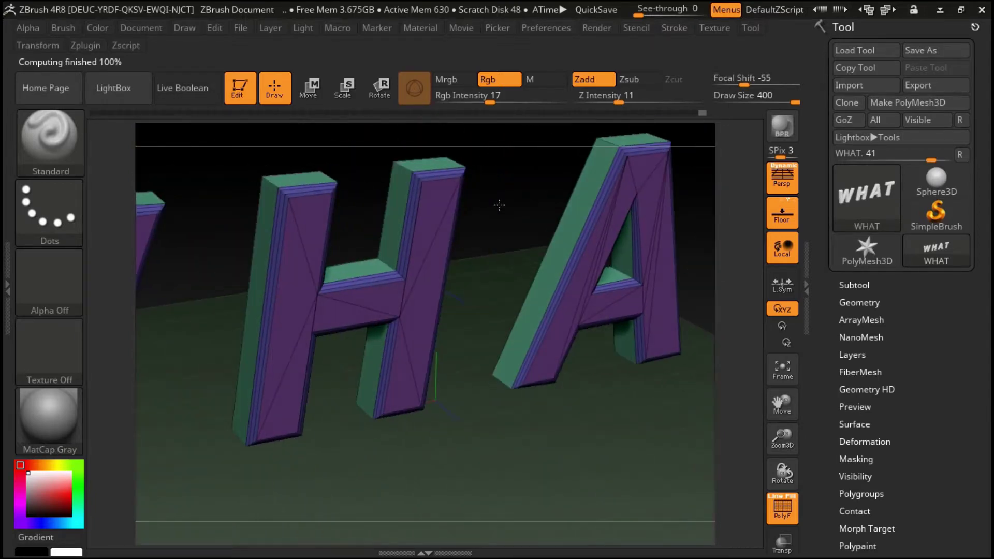
key(shift+f)
mouse_move(499, 203)
mouse_down()
mouse_move(487, 140)
mouse_move(535, 223)
mouse_up()
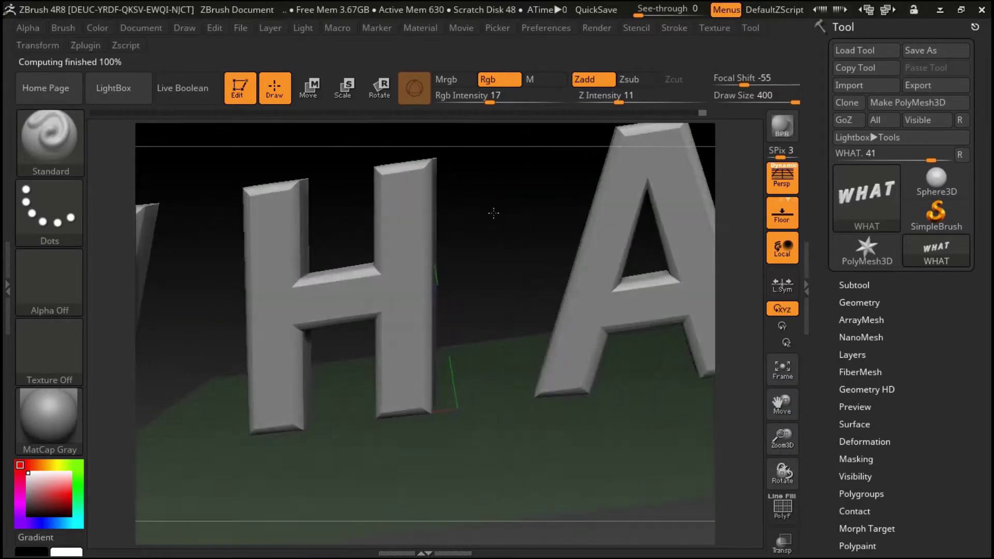
Step: Reverse the WHAT text's curvature to a negative bend
click(85, 45)
drag(228, 455, 233, 359)
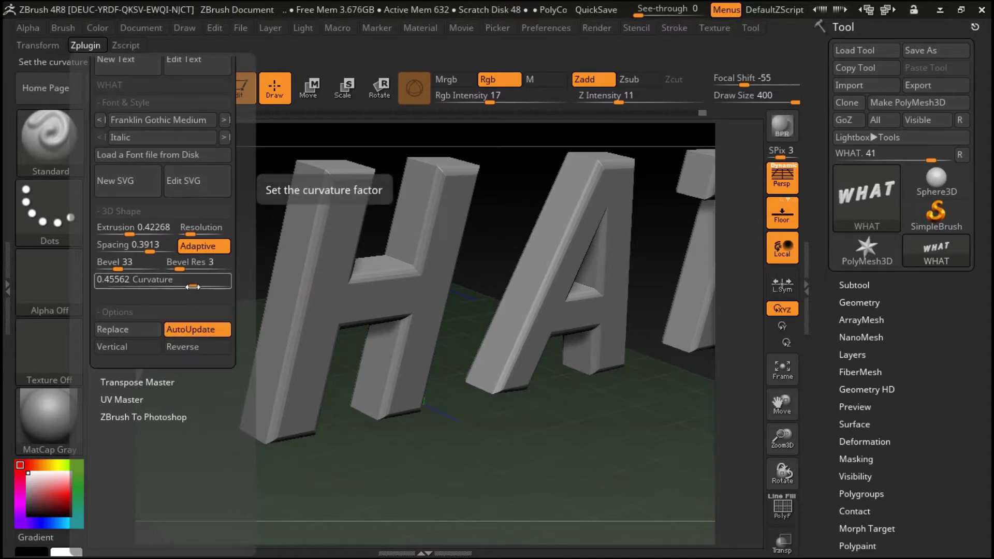
drag(192, 284, 127, 286)
mouse_move(222, 189)
right_down()
mouse_move(475, 217)
mouse_move(461, 206)
right_up()
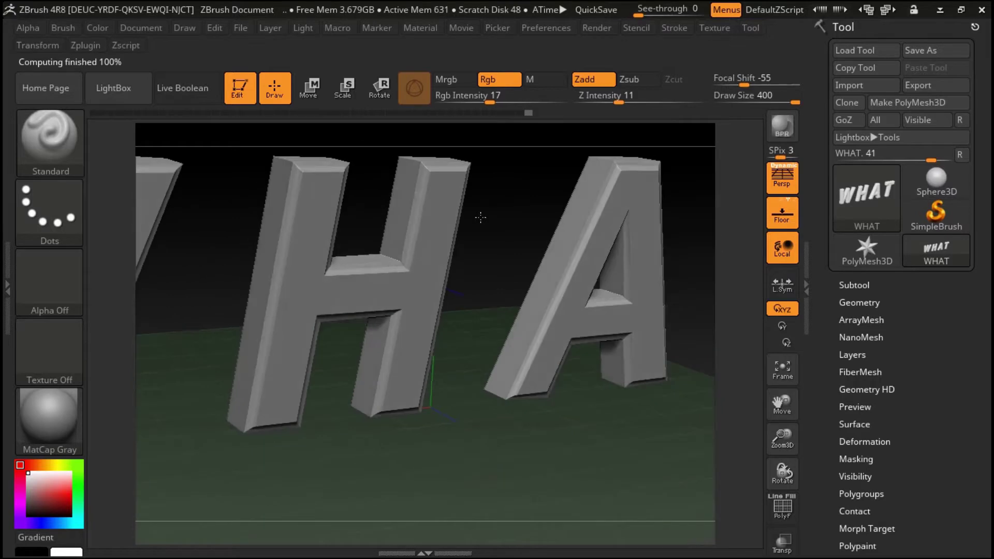
Step: Tighten the letter spacing to -0.54347 so the letters overlap, viewing the whole model
click(91, 49)
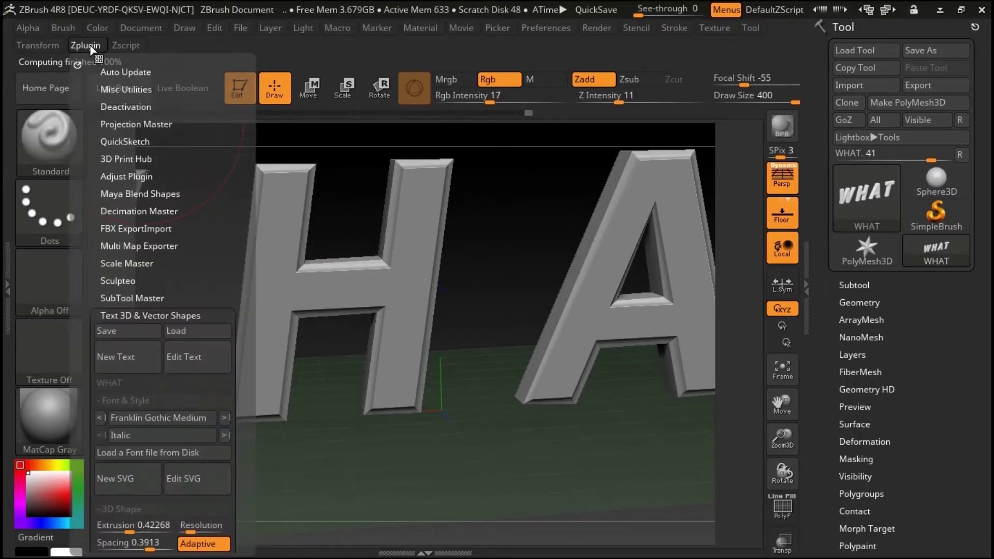
scroll(236, 391, down, 3)
scroll(236, 391, down, 1)
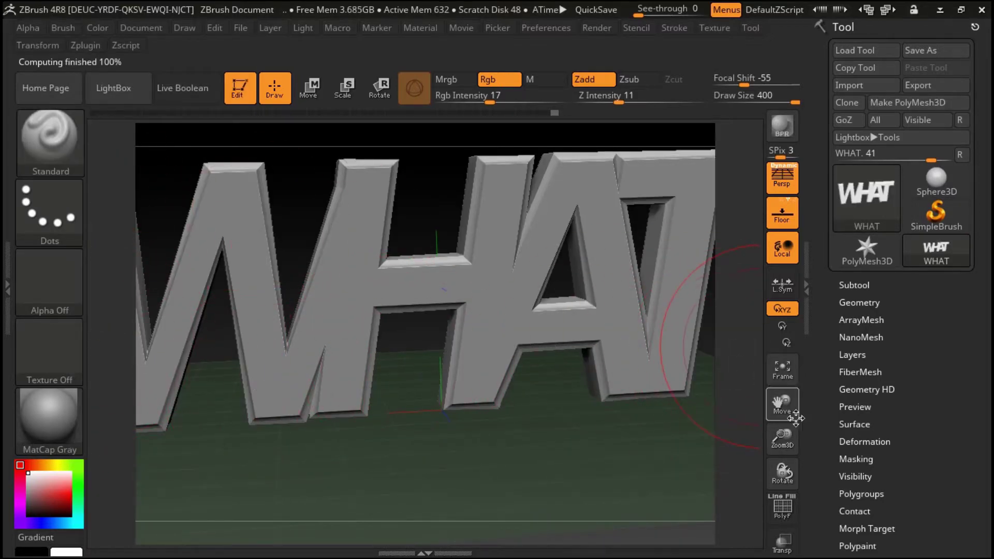
mouse_move(785, 428)
mouse_down()
mouse_move(754, 304)
mouse_move(732, 355)
mouse_move(599, 283)
mouse_move(346, 286)
mouse_move(307, 267)
mouse_move(355, 167)
mouse_up()
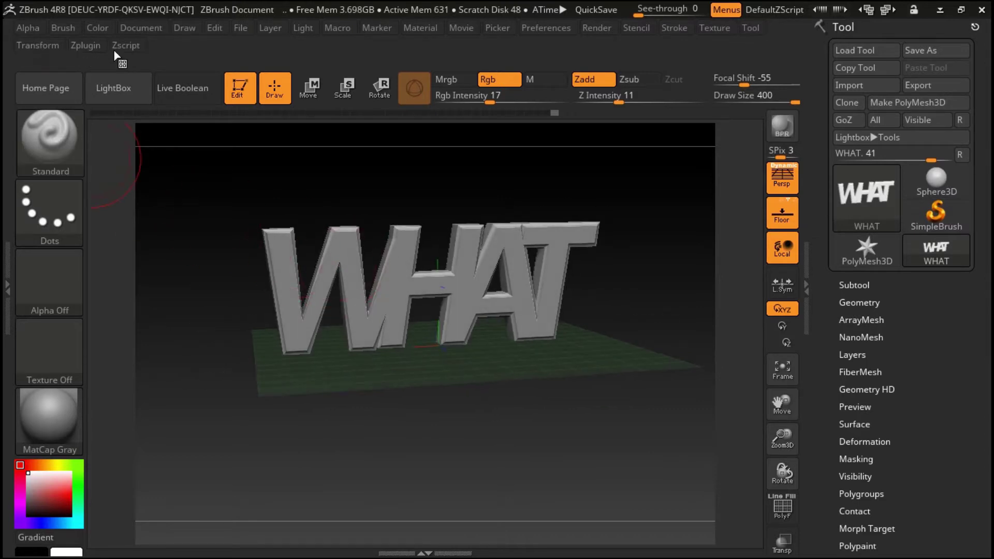
click(84, 46)
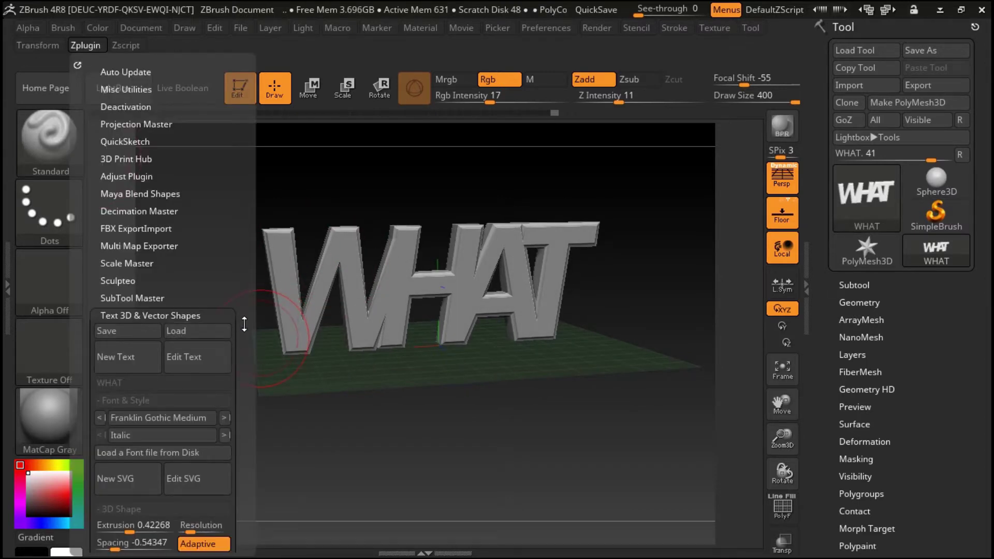
scroll(245, 330, down, 5)
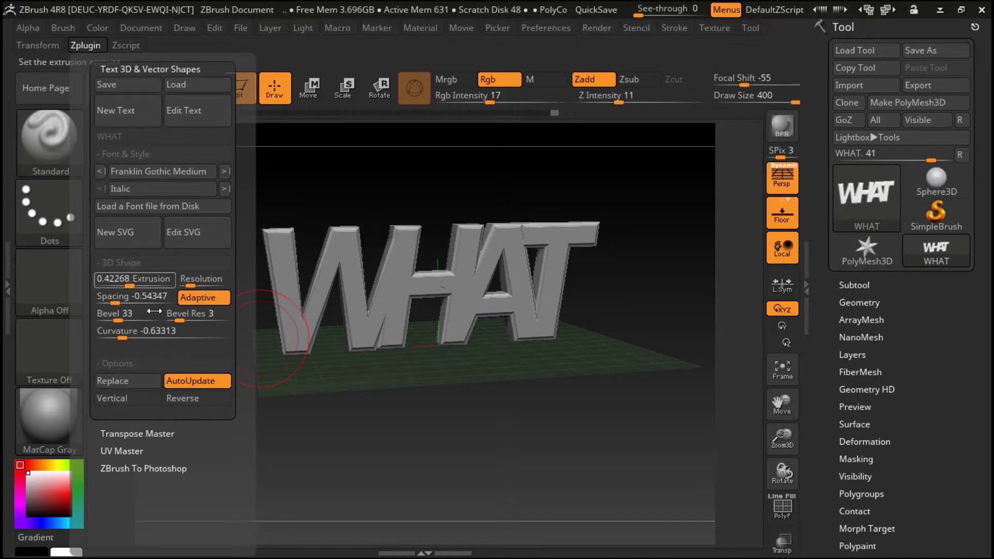
click(114, 398)
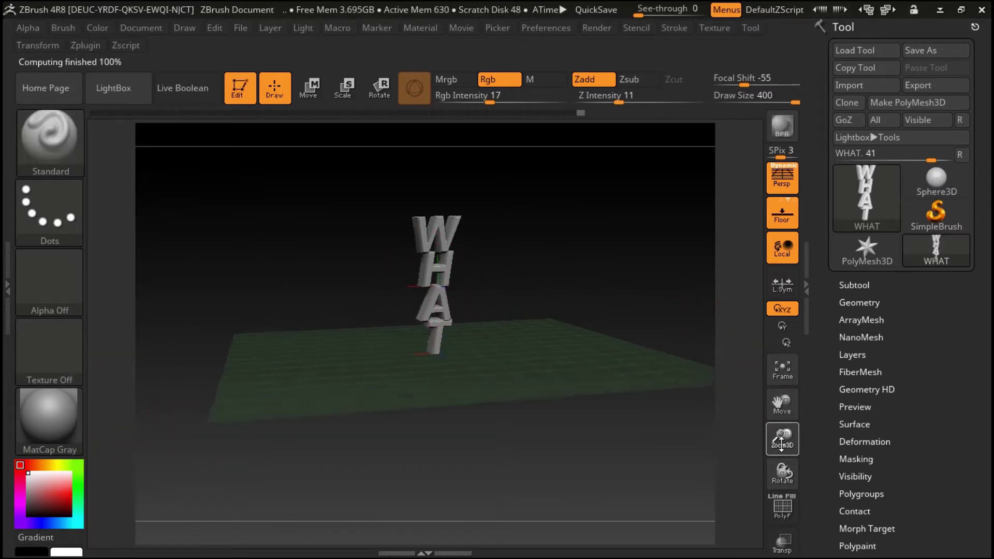
drag(782, 434, 783, 394)
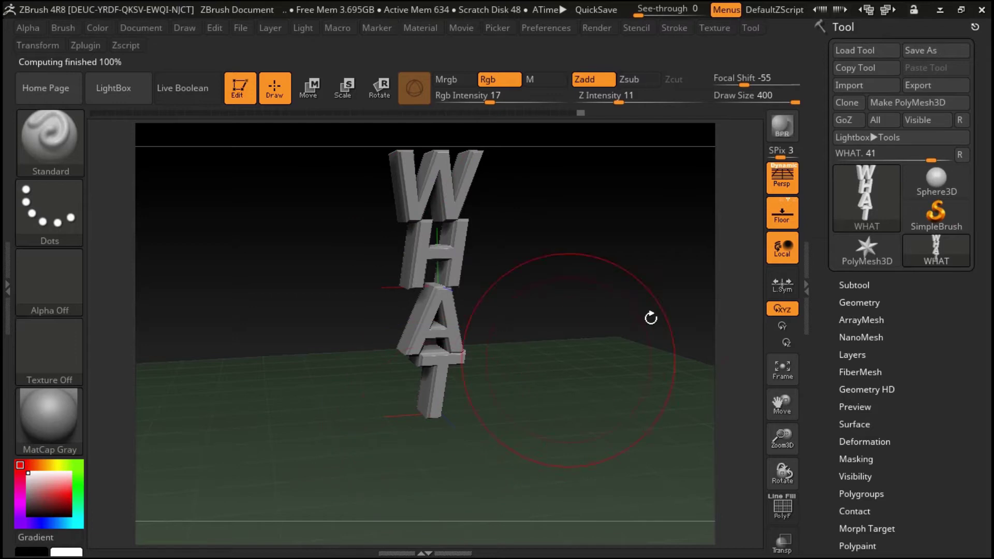
mouse_move(635, 304)
mouse_down()
mouse_move(563, 285)
mouse_move(339, 325)
mouse_up()
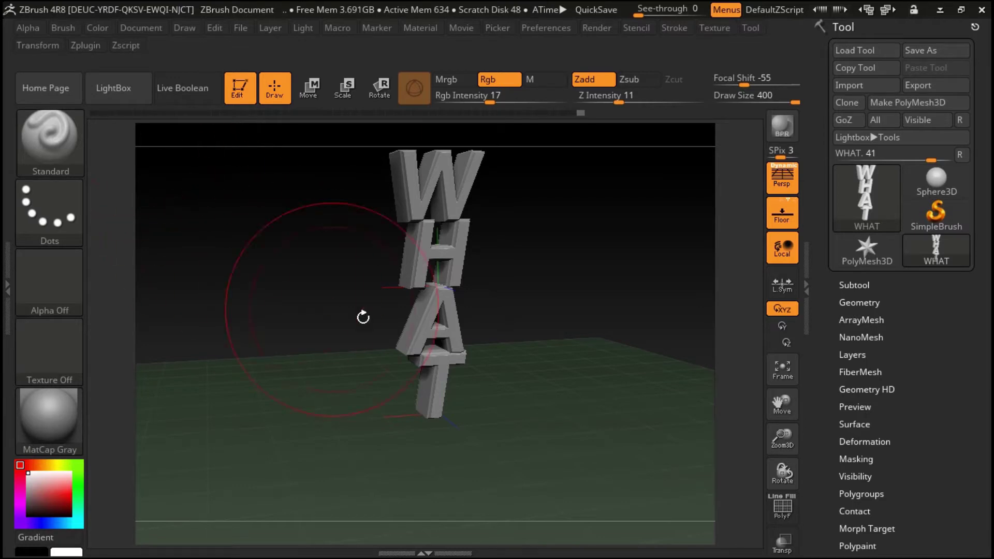
click(85, 45)
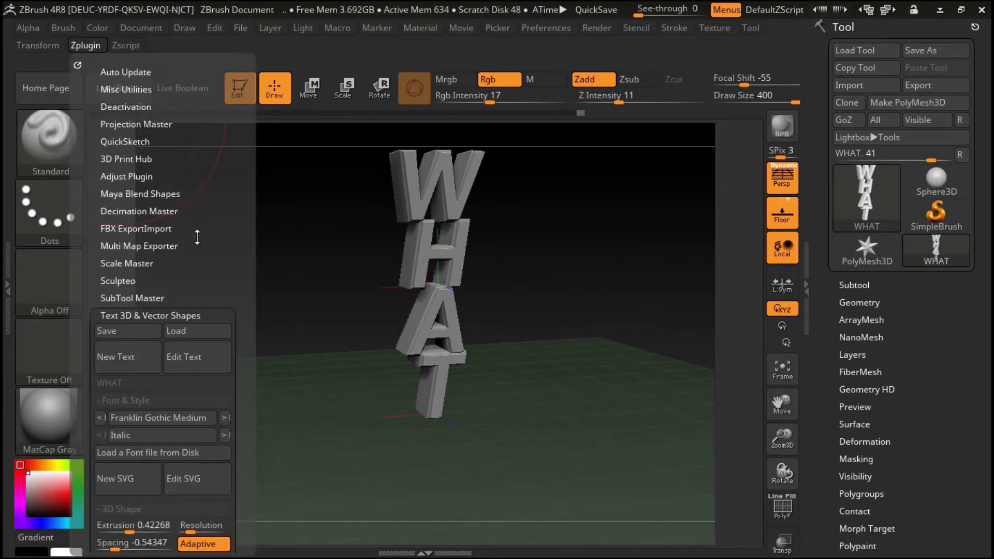
scroll(232, 277, down, 5)
scroll(233, 264, down, 1)
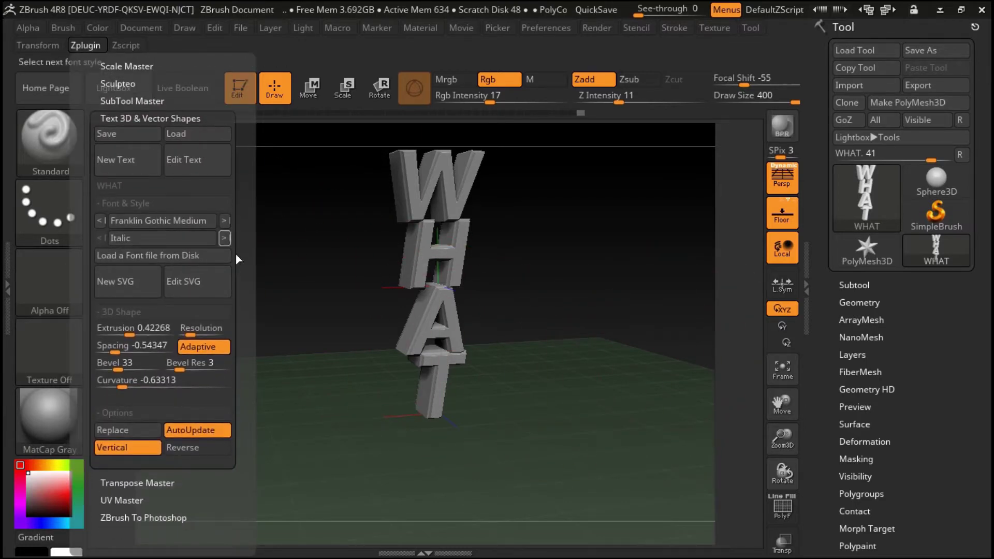
scroll(250, 311, down, 1)
scroll(248, 290, down, 1)
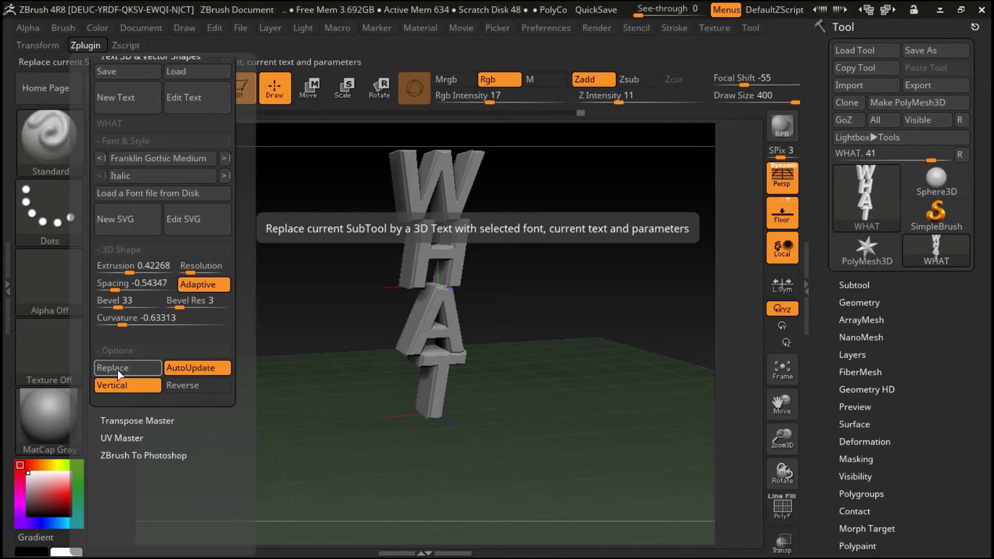
click(136, 386)
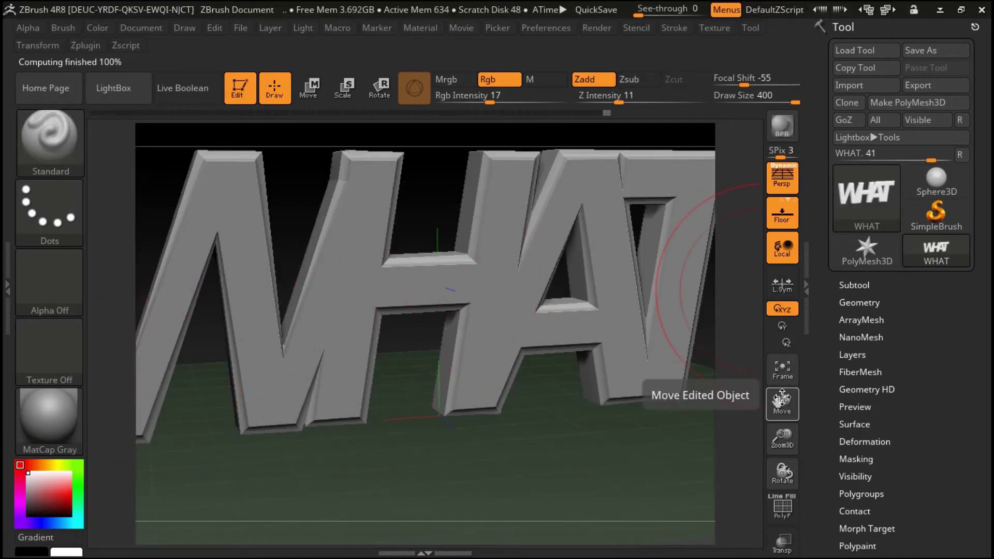
drag(781, 404, 781, 400)
mouse_move(783, 437)
mouse_down()
mouse_move(776, 453)
mouse_move(779, 420)
mouse_up()
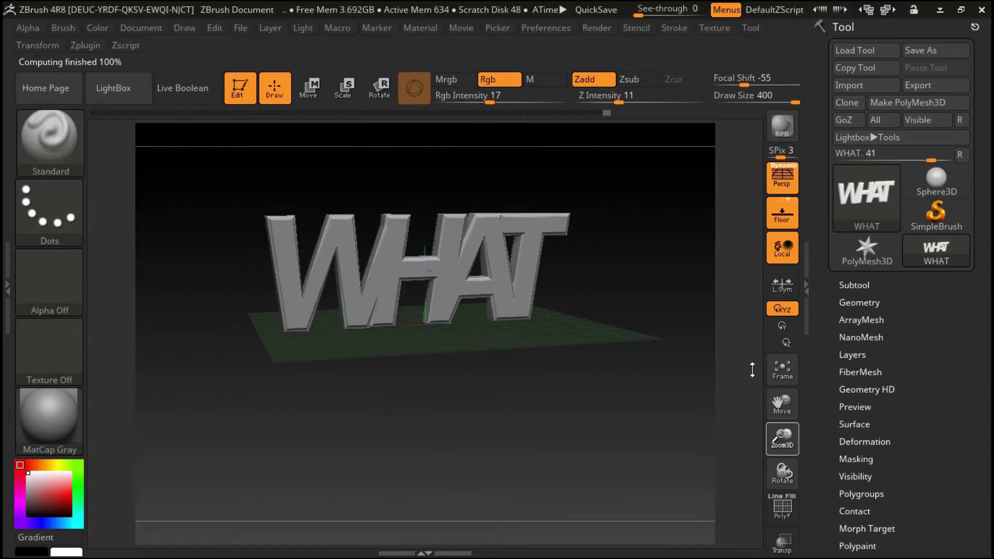
mouse_move(639, 289)
mouse_down()
mouse_move(308, 324)
mouse_move(346, 309)
mouse_up()
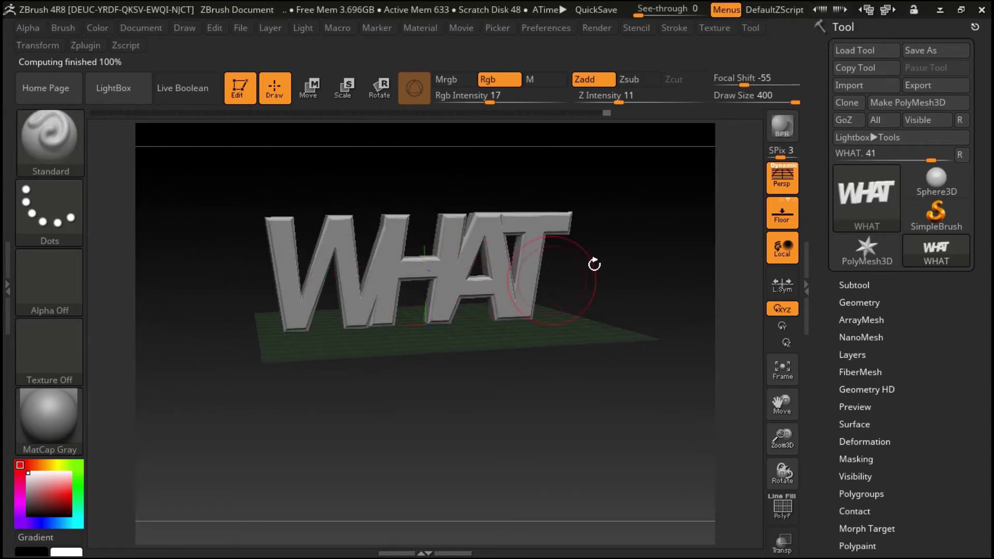
click(941, 10)
click(519, 543)
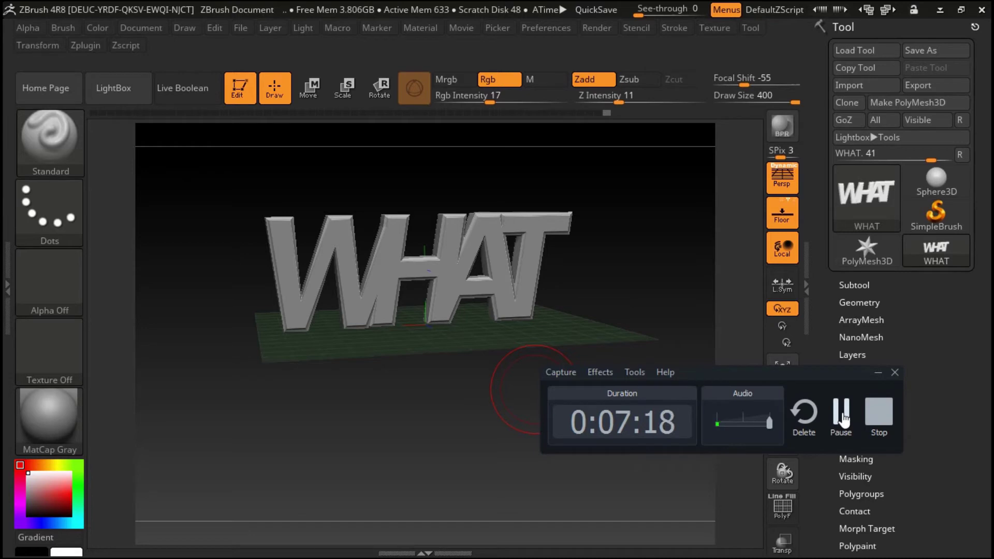
click(878, 373)
mouse_move(601, 348)
mouse_down()
mouse_move(492, 283)
mouse_move(632, 273)
mouse_up()
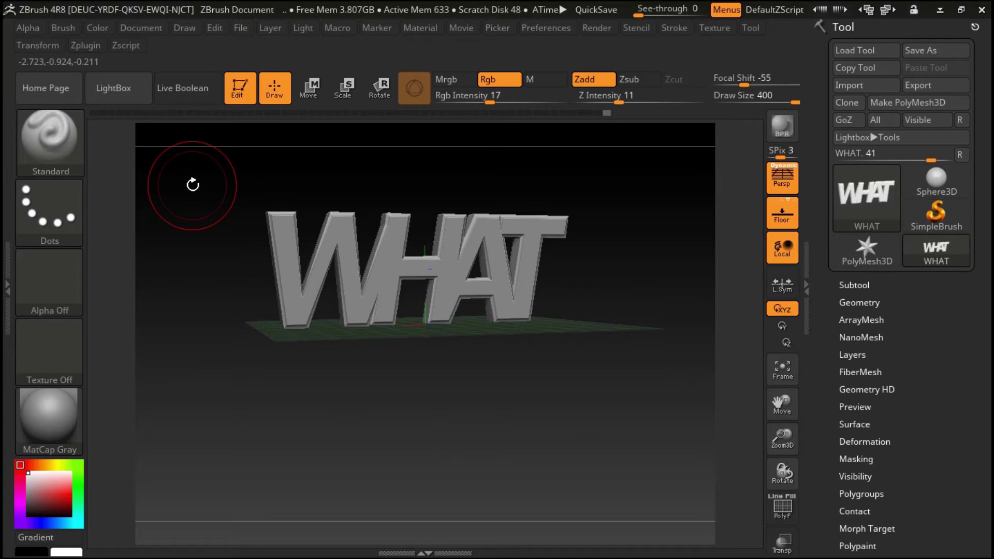
drag(597, 172, 600, 223)
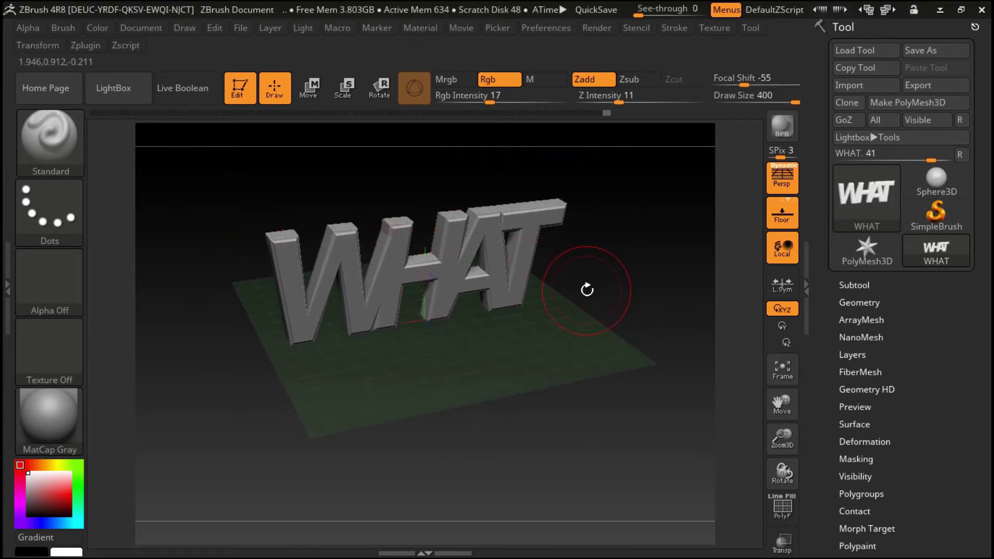